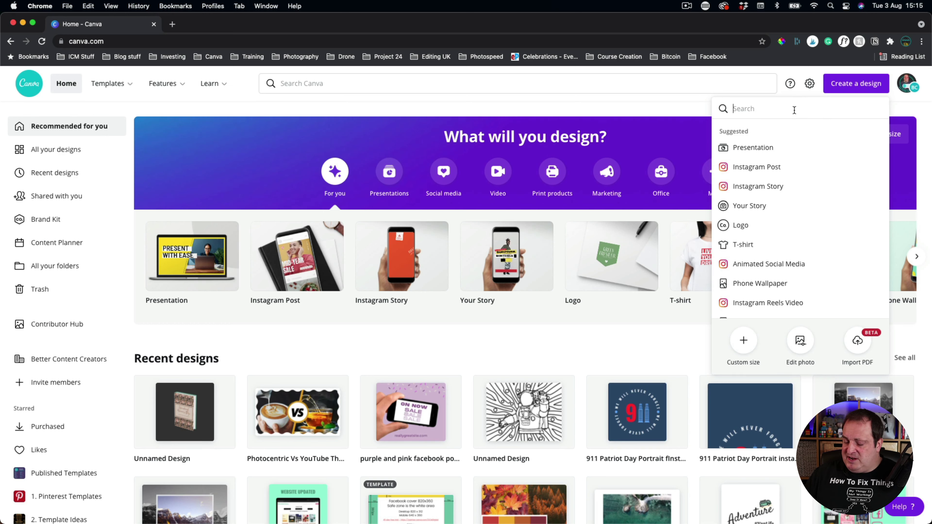
- Create a blank Facebook Post design and add the uploaded International Women's Day image to its page
{"action": "type", "text": "face"}
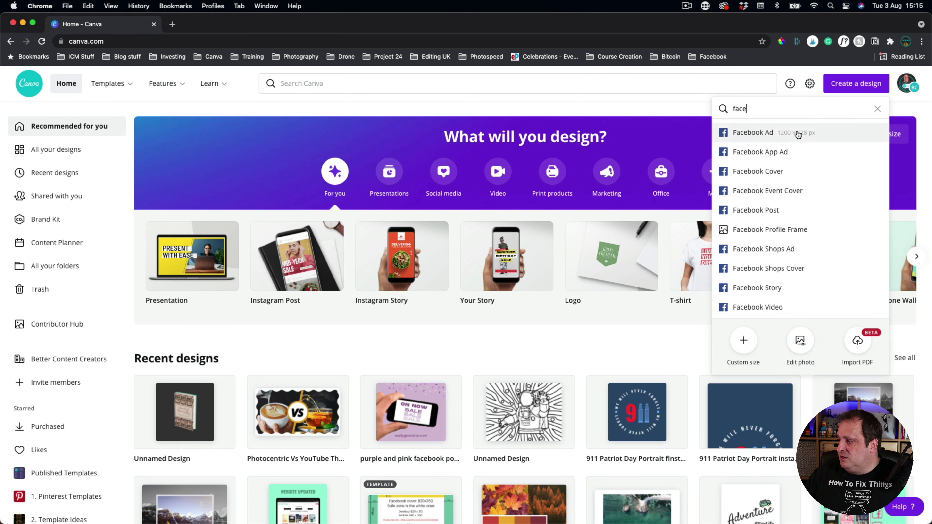
{"action": "left_click", "coordinate": [753, 210]}
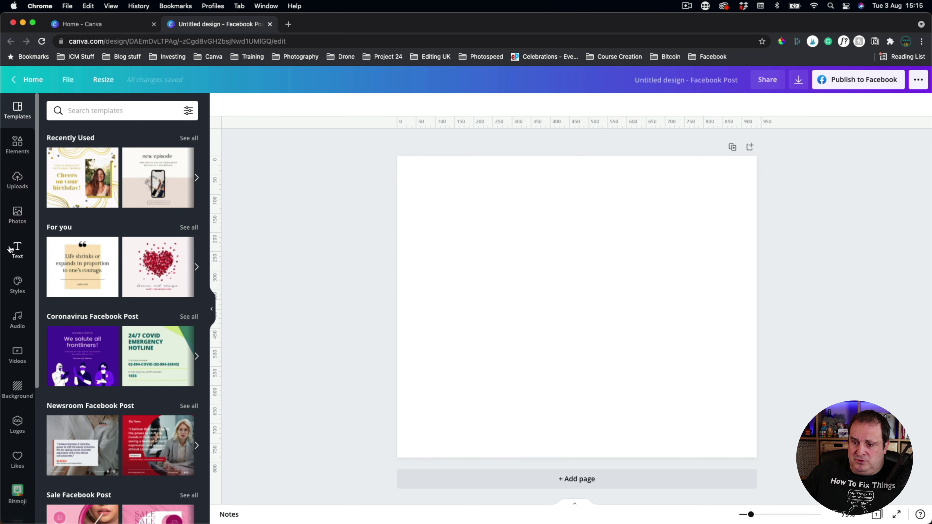
{"action": "left_click", "coordinate": [16, 180]}
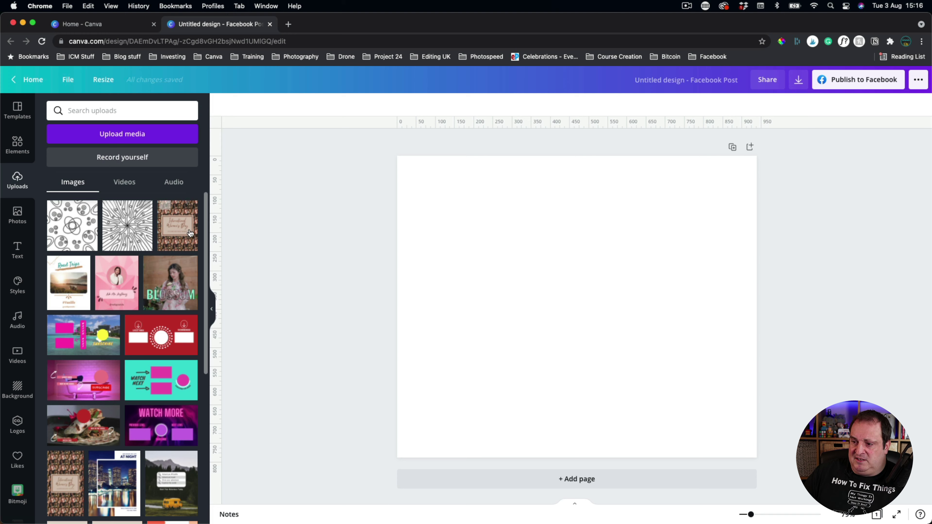
{"action": "left_click", "coordinate": [174, 237]}
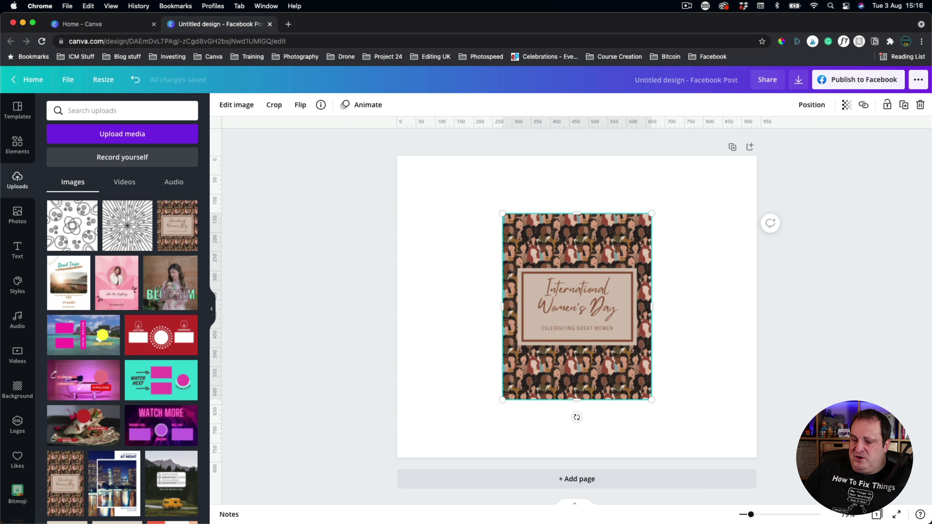
- Examine the image editing effects available for the International Women's Day image, from Filters through to Screen and Slice
{"action": "scroll", "coordinate": [19, 417], "scroll_direction": "down", "scroll_amount": 5}
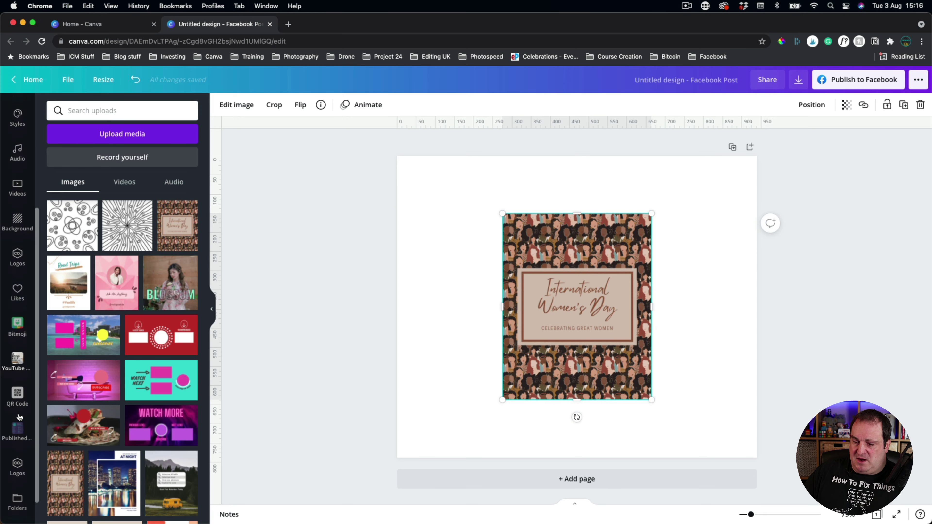
{"action": "scroll", "coordinate": [19, 417], "scroll_direction": "up", "scroll_amount": 6}
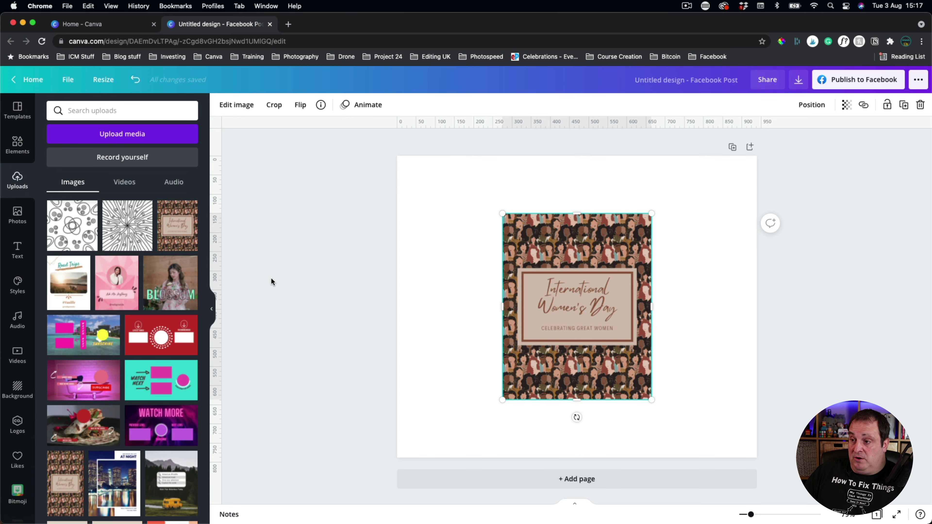
{"action": "left_click", "coordinate": [245, 112]}
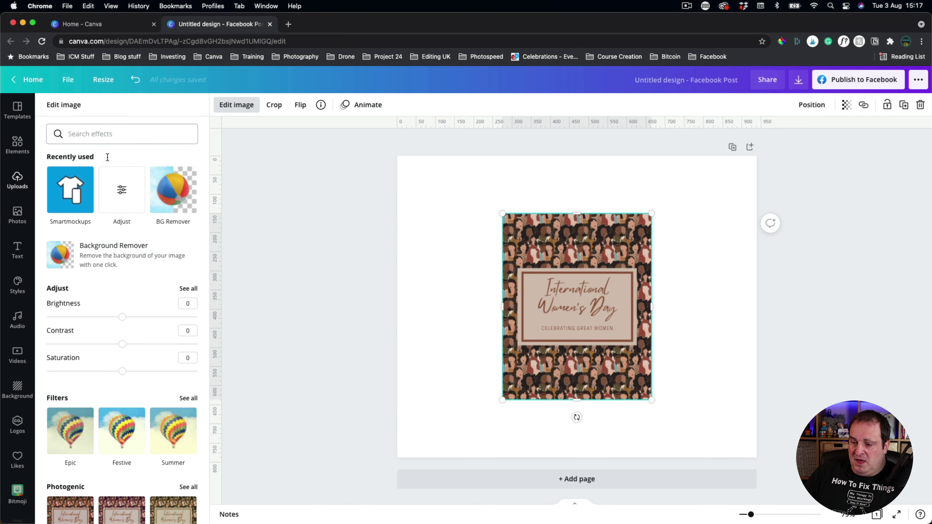
{"action": "scroll", "coordinate": [121, 249], "scroll_direction": "down", "scroll_amount": 8}
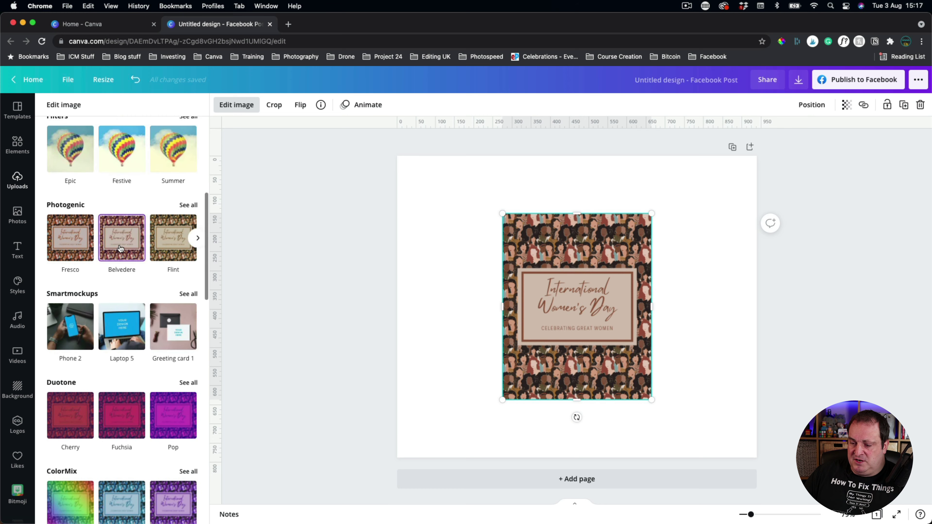
{"action": "scroll", "coordinate": [96, 362], "scroll_direction": "down", "scroll_amount": 4}
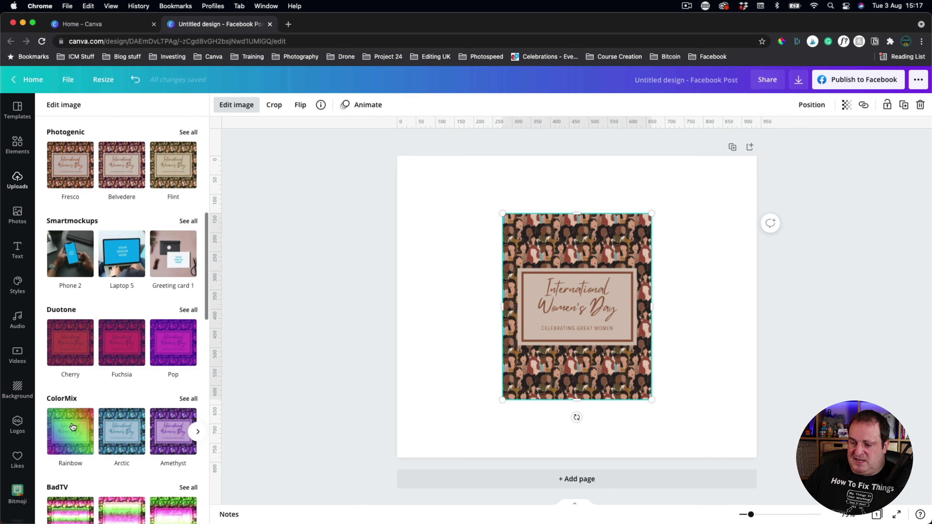
{"action": "scroll", "coordinate": [139, 450], "scroll_direction": "down", "scroll_amount": 15}
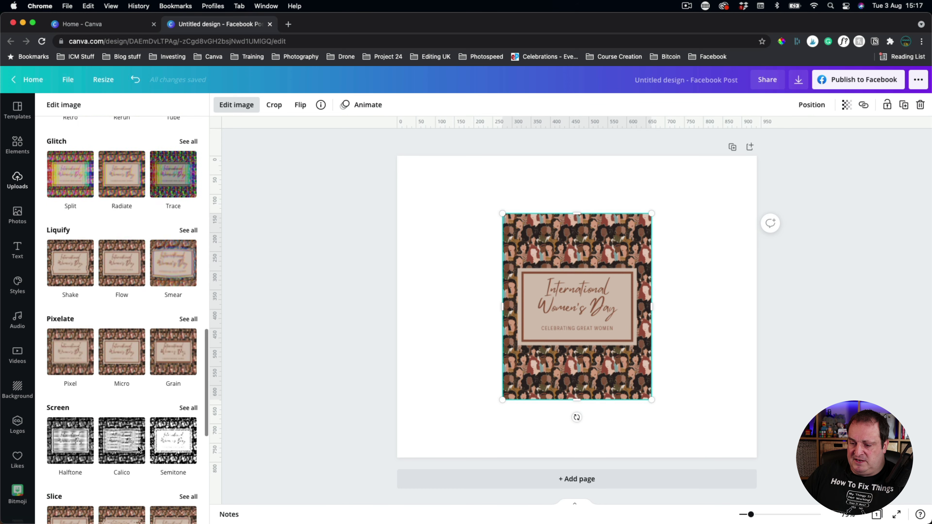
{"action": "scroll", "coordinate": [139, 450], "scroll_direction": "up", "scroll_amount": 20}
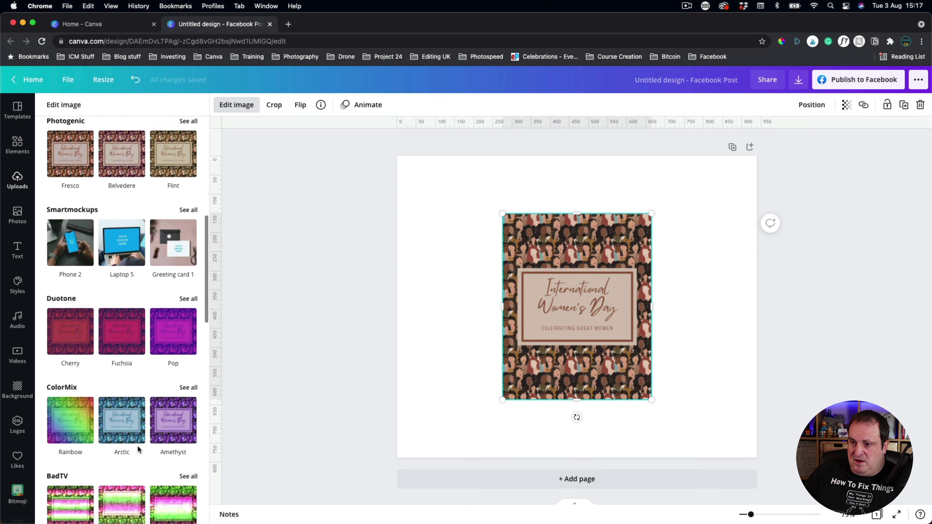
{"action": "scroll", "coordinate": [139, 450], "scroll_direction": "up", "scroll_amount": 6}
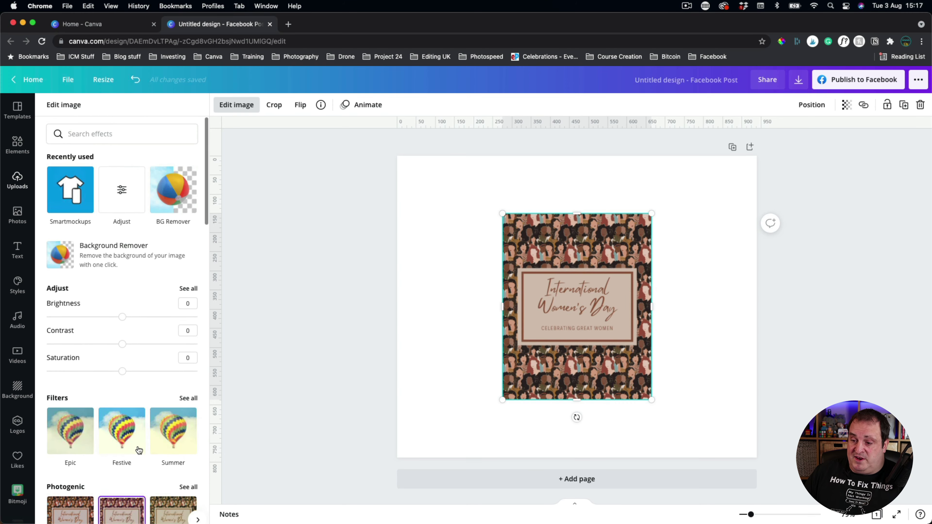
{"action": "left_click", "coordinate": [139, 451]}
{"action": "scroll", "coordinate": [138, 450], "scroll_direction": "down", "scroll_amount": 3}
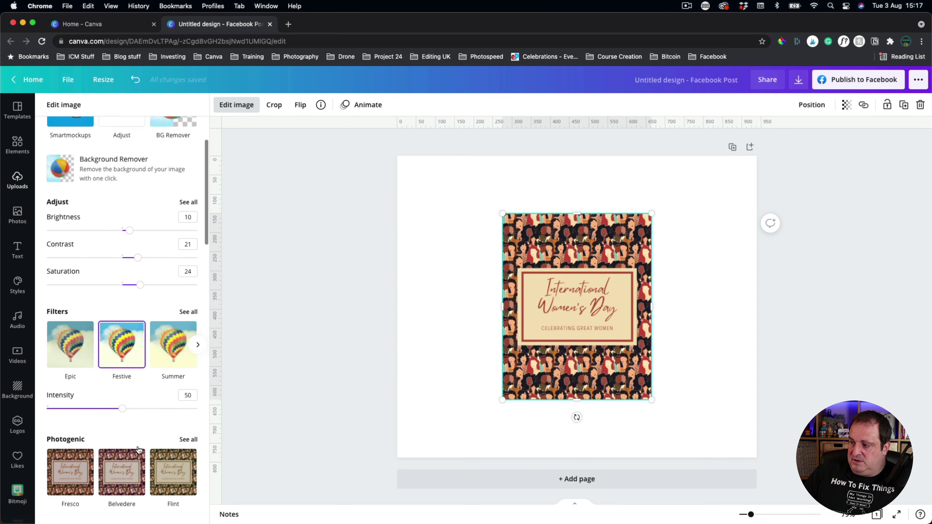
{"action": "left_click", "coordinate": [135, 80]}
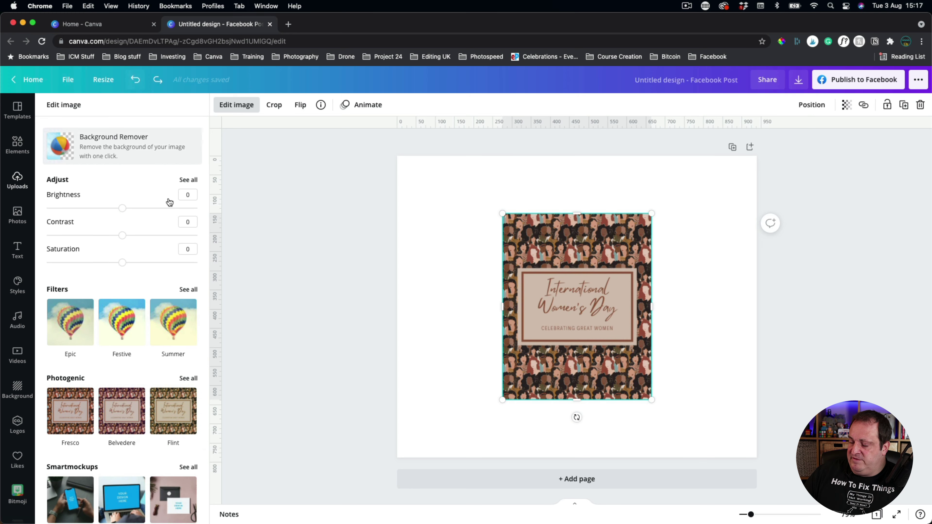
- Look through the complete list of image effects and the mockups offered in the Smartmockups row
{"action": "scroll", "coordinate": [133, 310], "scroll_direction": "down", "scroll_amount": 2}
{"action": "scroll", "coordinate": [133, 310], "scroll_direction": "up", "scroll_amount": 4}
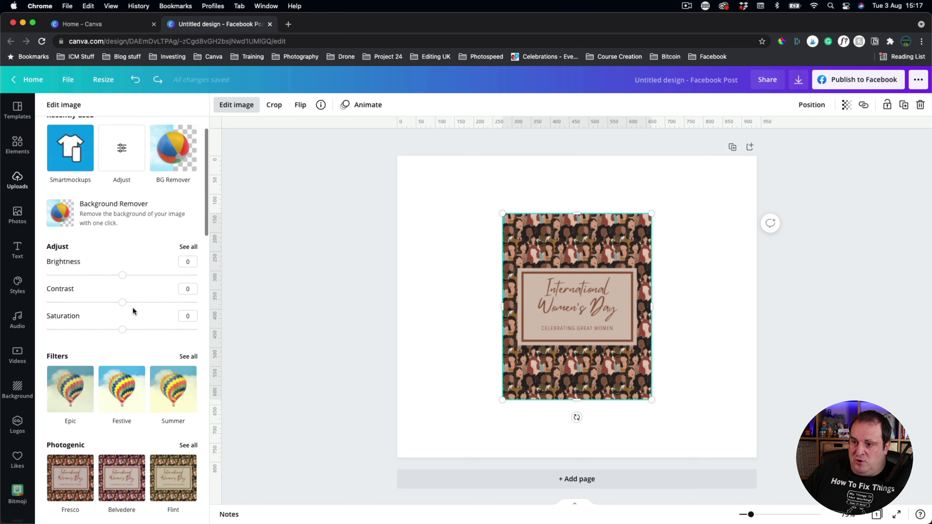
{"action": "scroll", "coordinate": [110, 305], "scroll_direction": "down", "scroll_amount": 4}
{"action": "scroll", "coordinate": [119, 322], "scroll_direction": "down", "scroll_amount": 2}
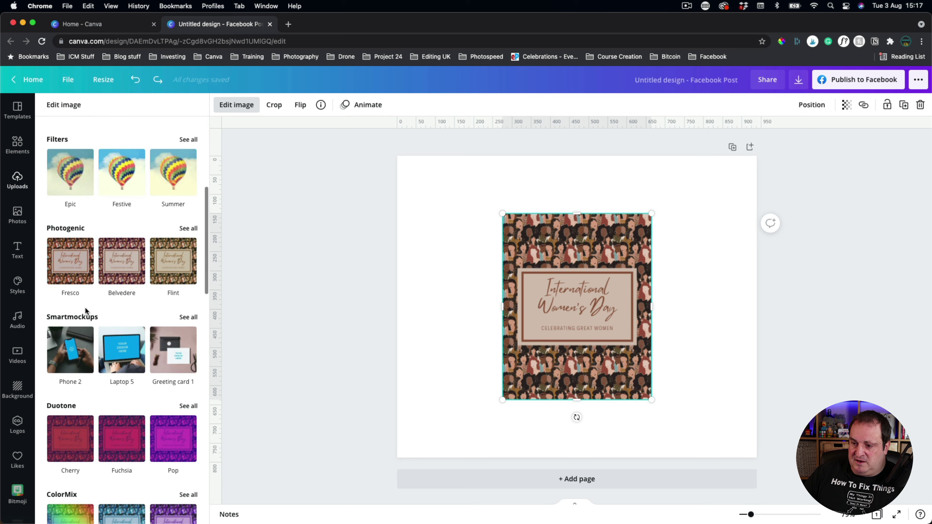
{"action": "scroll", "coordinate": [106, 347], "scroll_direction": "down", "scroll_amount": 10}
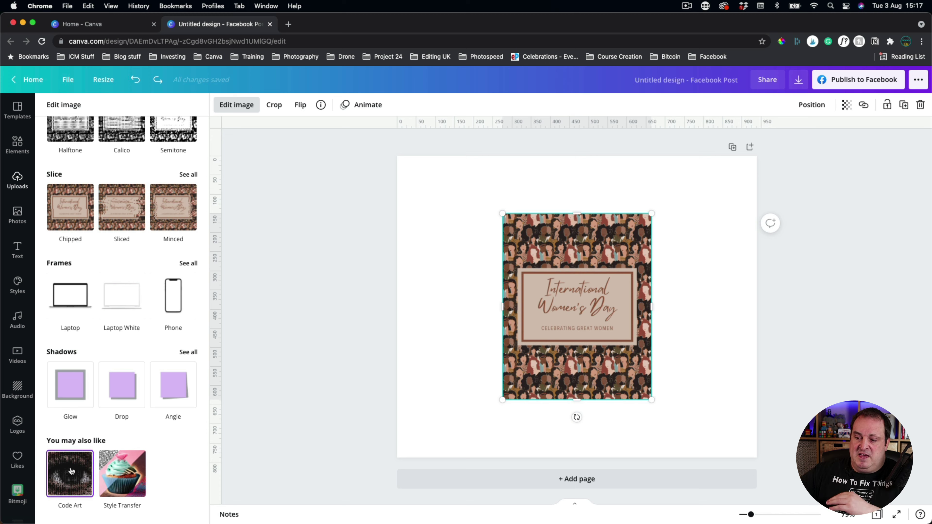
{"action": "scroll", "coordinate": [72, 472], "scroll_direction": "up", "scroll_amount": 15}
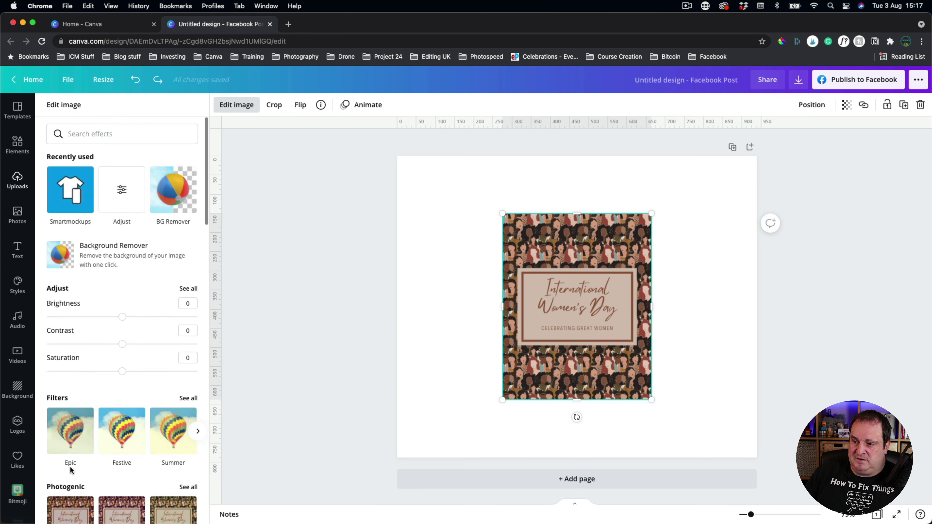
{"action": "scroll", "coordinate": [147, 225], "scroll_direction": "down", "scroll_amount": 9}
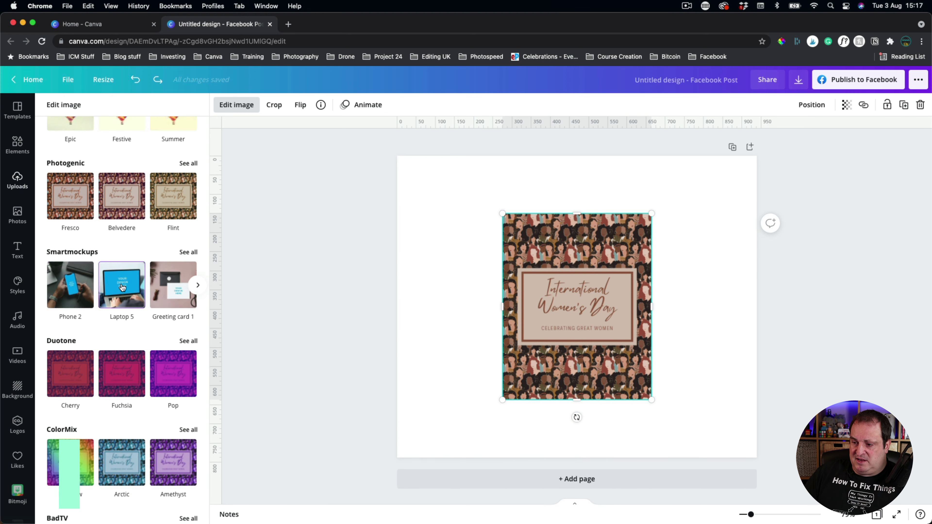
{"action": "left_click", "coordinate": [197, 285]}
{"action": "left_click", "coordinate": [198, 286]}
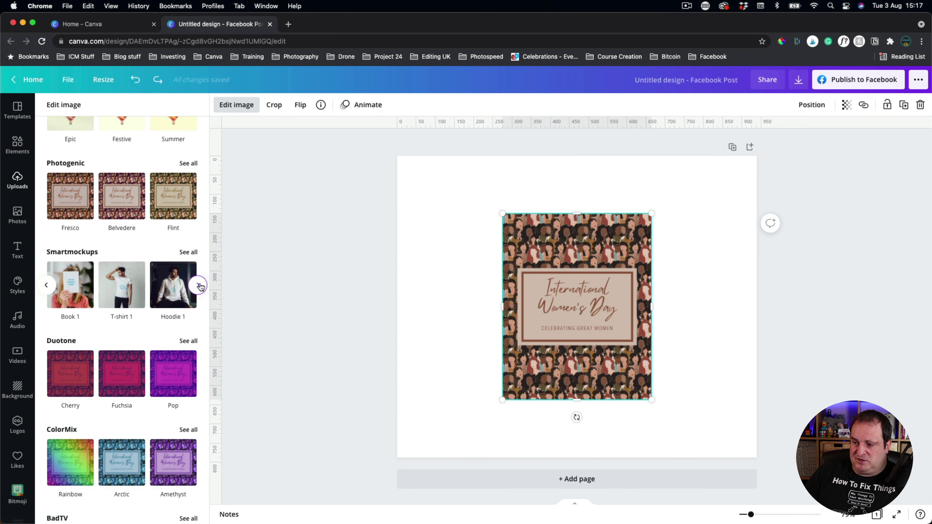
{"action": "left_click", "coordinate": [199, 286]}
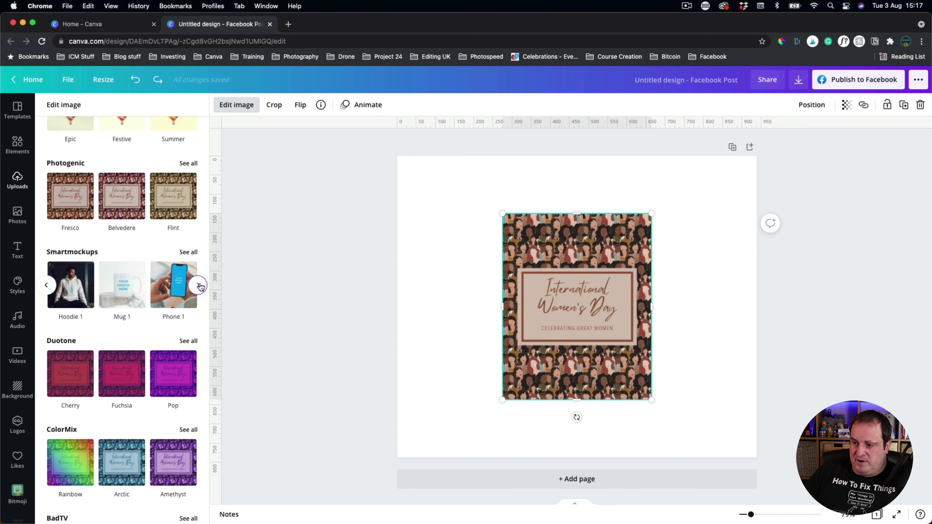
- Try the Book 6 mockup from the full Smartmockups collection on the International Women's Day image and undo it
{"action": "left_click", "coordinate": [188, 252]}
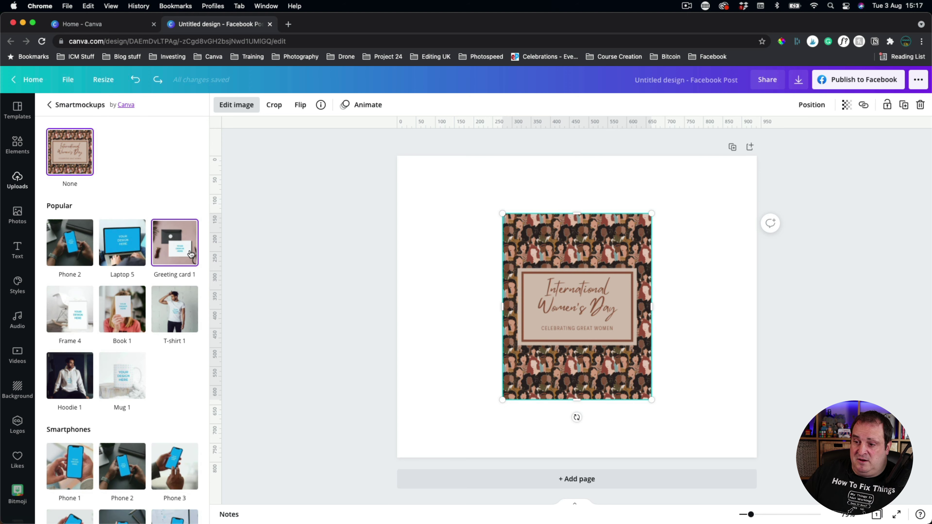
{"action": "scroll", "coordinate": [165, 382], "scroll_direction": "down", "scroll_amount": 2}
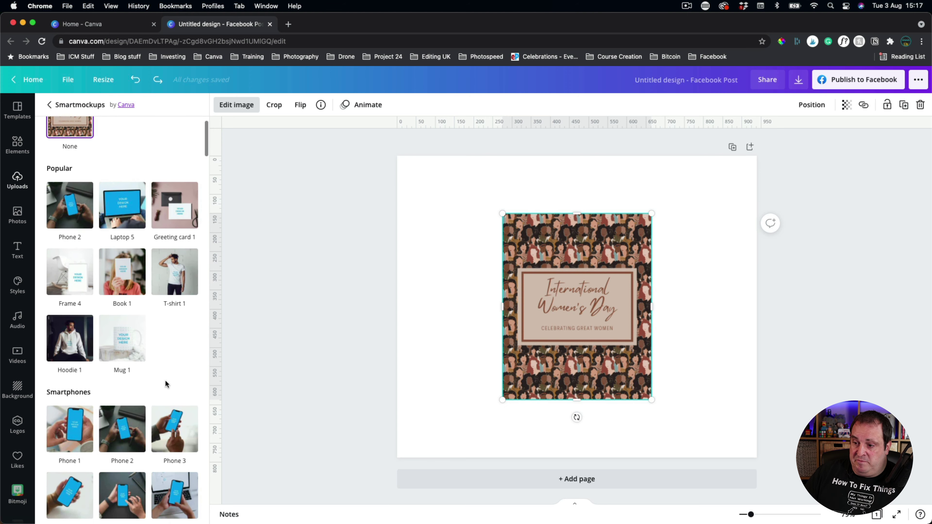
{"action": "scroll", "coordinate": [166, 384], "scroll_direction": "down", "scroll_amount": 10}
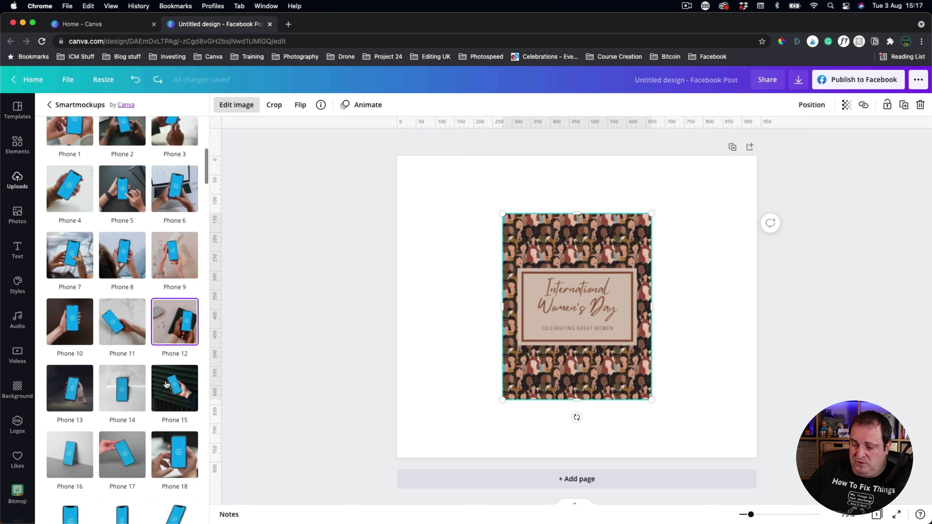
{"action": "scroll", "coordinate": [166, 384], "scroll_direction": "down", "scroll_amount": 10}
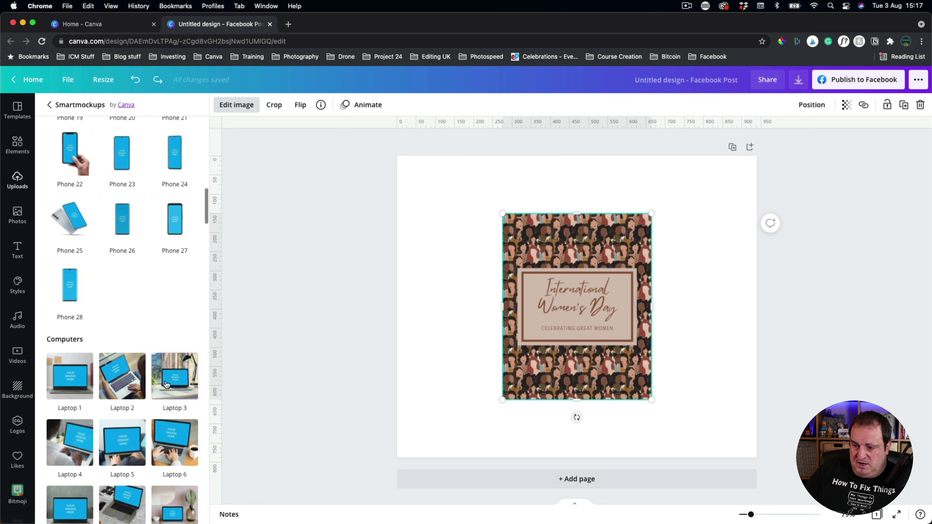
{"action": "scroll", "coordinate": [166, 384], "scroll_direction": "down", "scroll_amount": 10}
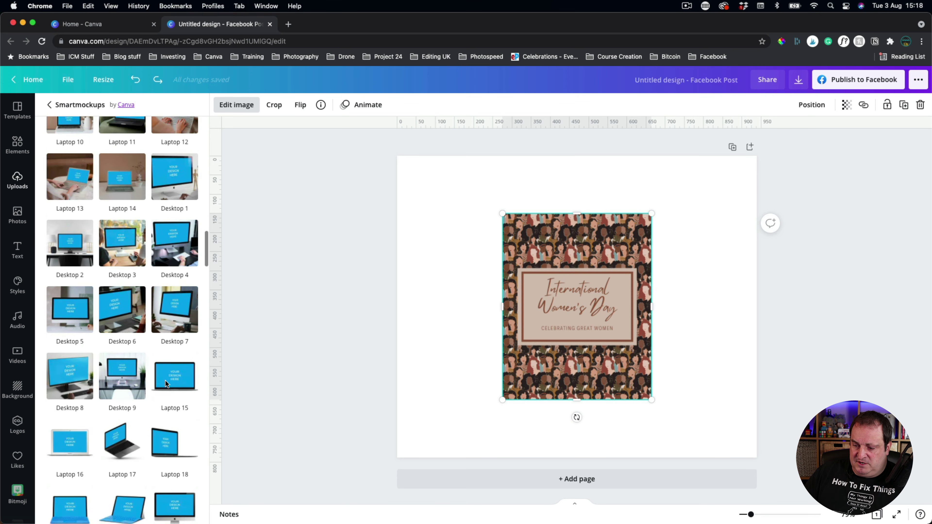
{"action": "scroll", "coordinate": [166, 383], "scroll_direction": "down", "scroll_amount": 10}
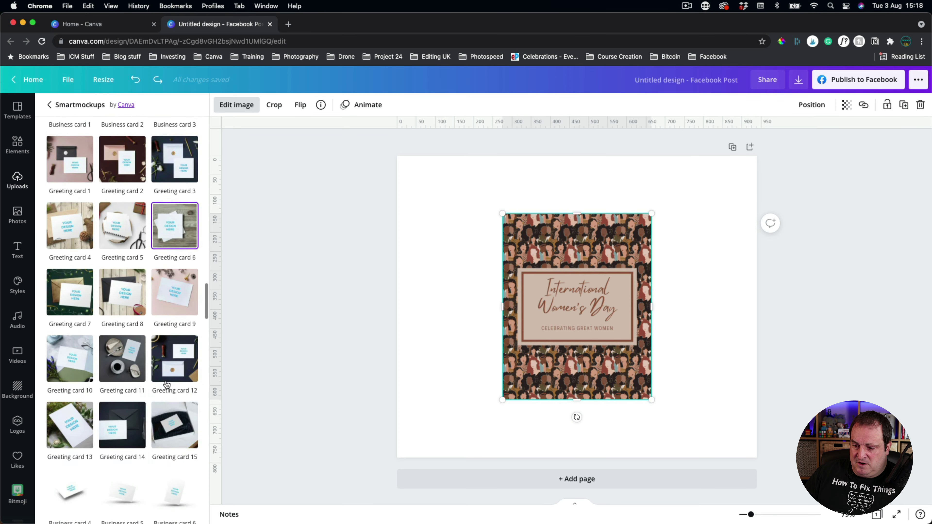
{"action": "scroll", "coordinate": [167, 384], "scroll_direction": "down", "scroll_amount": 10}
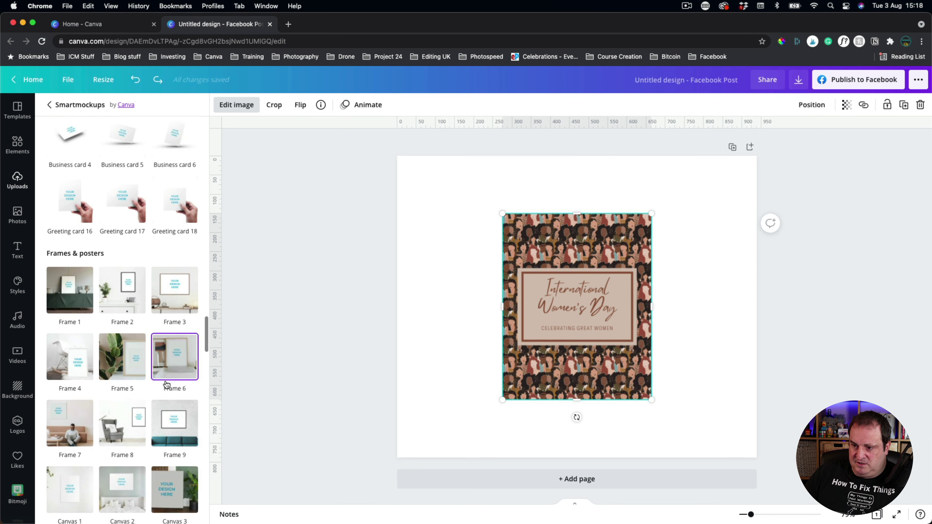
{"action": "scroll", "coordinate": [166, 384], "scroll_direction": "down", "scroll_amount": 10}
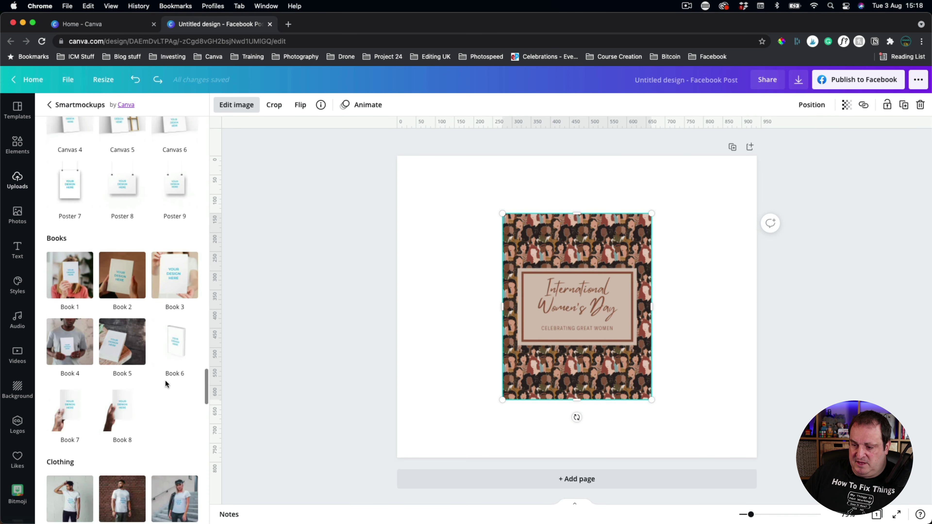
{"action": "scroll", "coordinate": [165, 381], "scroll_direction": "down", "scroll_amount": 2}
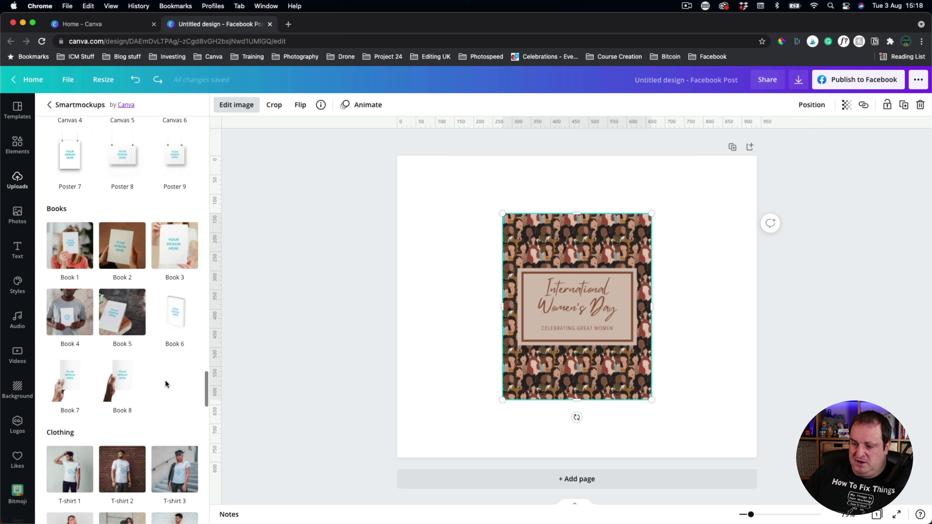
{"action": "left_click", "coordinate": [129, 398]}
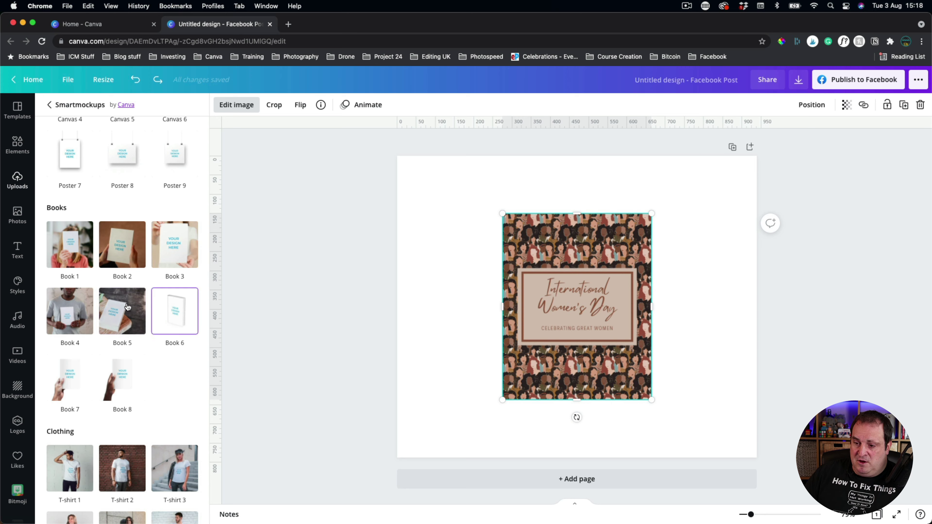
{"action": "left_click", "coordinate": [173, 316]}
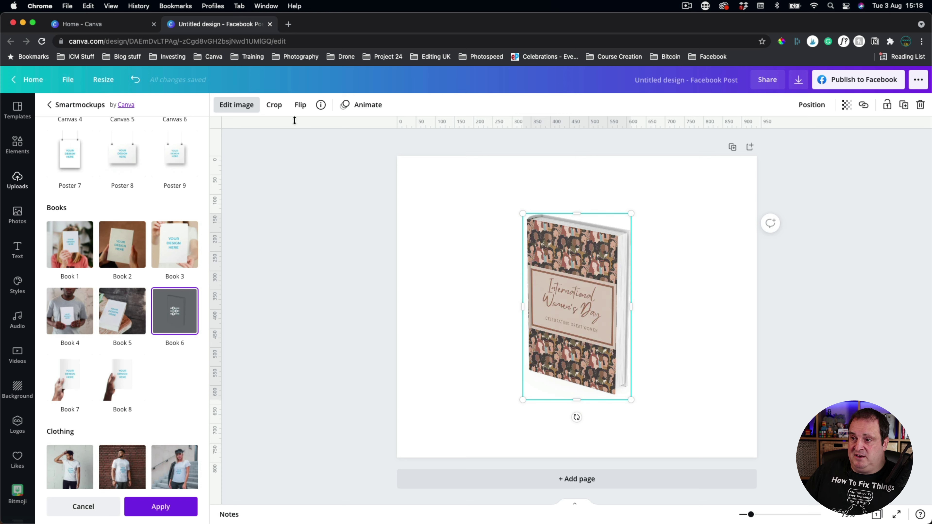
{"action": "left_click", "coordinate": [135, 79]}
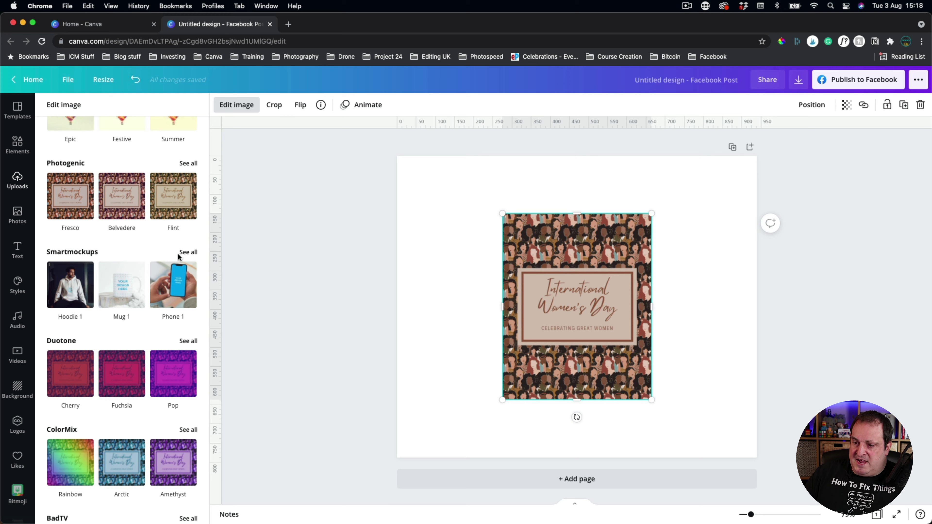
- Put the International Women's Day image on the Book 6 mockup from the Books section of the full Smartmockups collection
{"action": "left_click", "coordinate": [188, 256]}
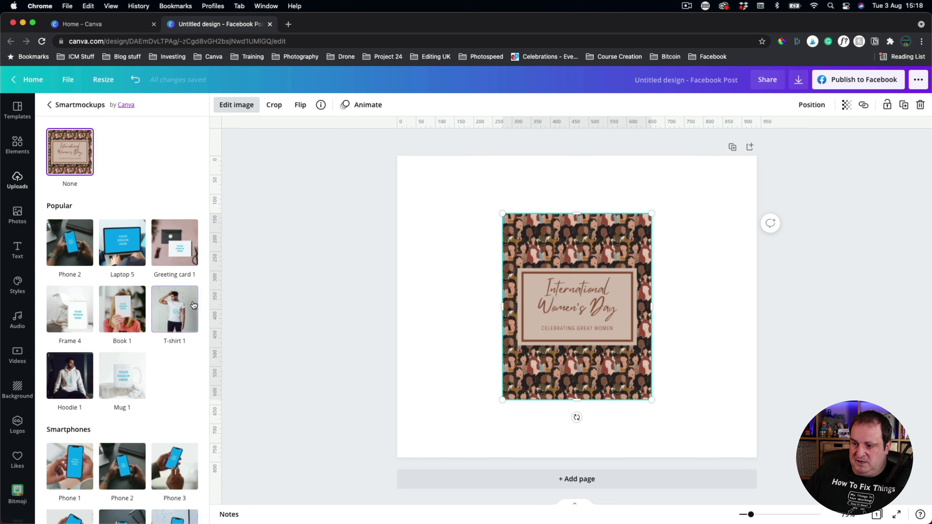
{"action": "scroll", "coordinate": [144, 386], "scroll_direction": "down", "scroll_amount": 15}
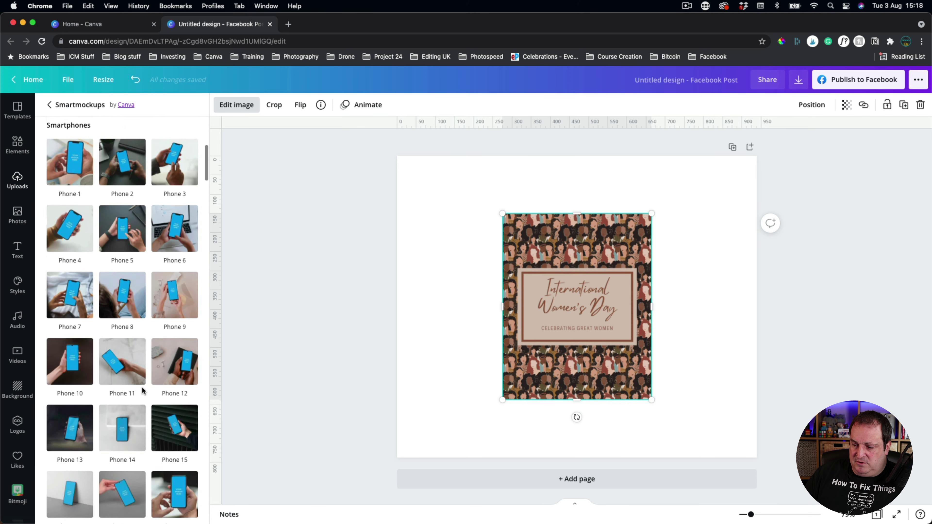
{"action": "scroll", "coordinate": [143, 391], "scroll_direction": "down", "scroll_amount": 20}
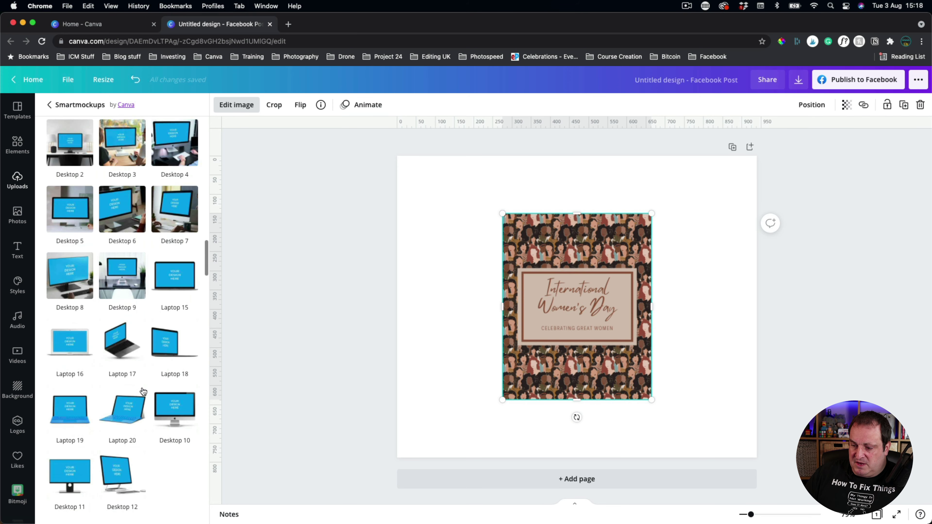
{"action": "scroll", "coordinate": [143, 391], "scroll_direction": "down", "scroll_amount": 15}
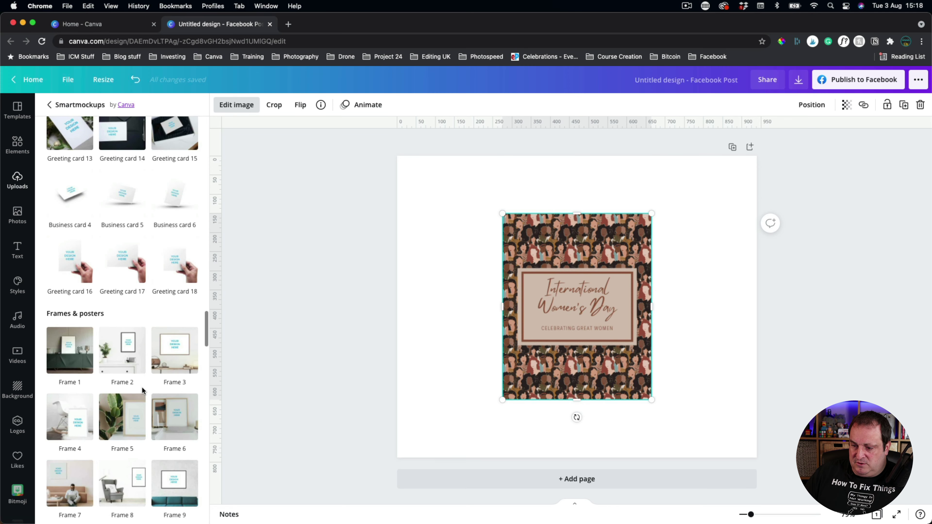
{"action": "scroll", "coordinate": [142, 387], "scroll_direction": "down", "scroll_amount": 10}
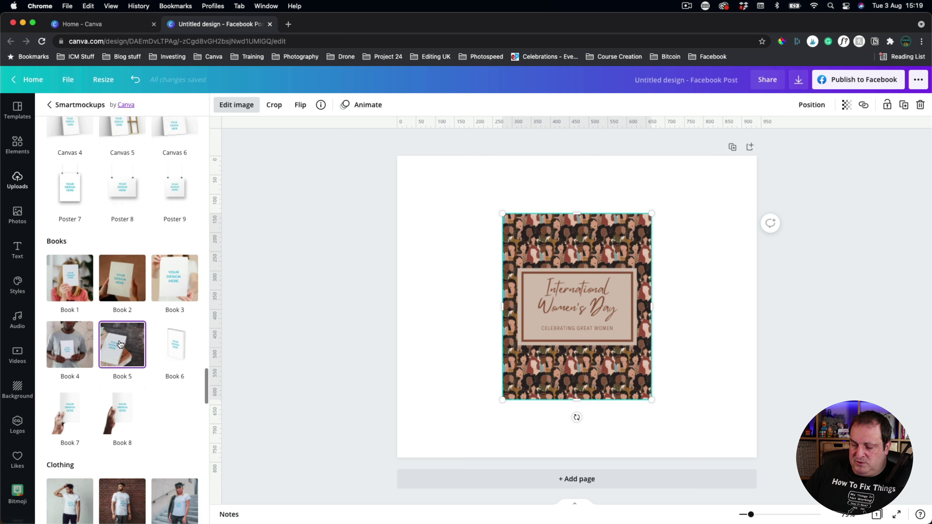
{"action": "left_click", "coordinate": [172, 346]}
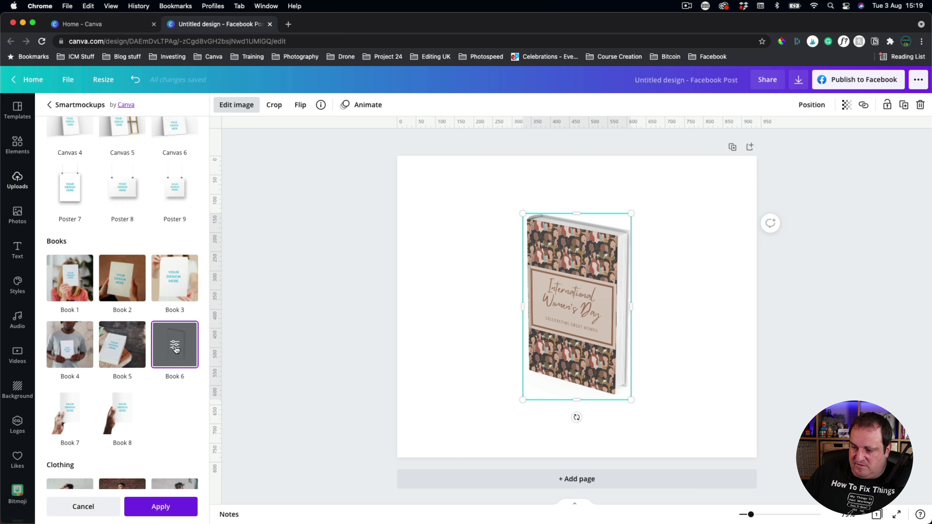
- Open the Book 6 mockup's settings, try the Fit crop and switch the crop mode to Custom
{"action": "left_click", "coordinate": [175, 348]}
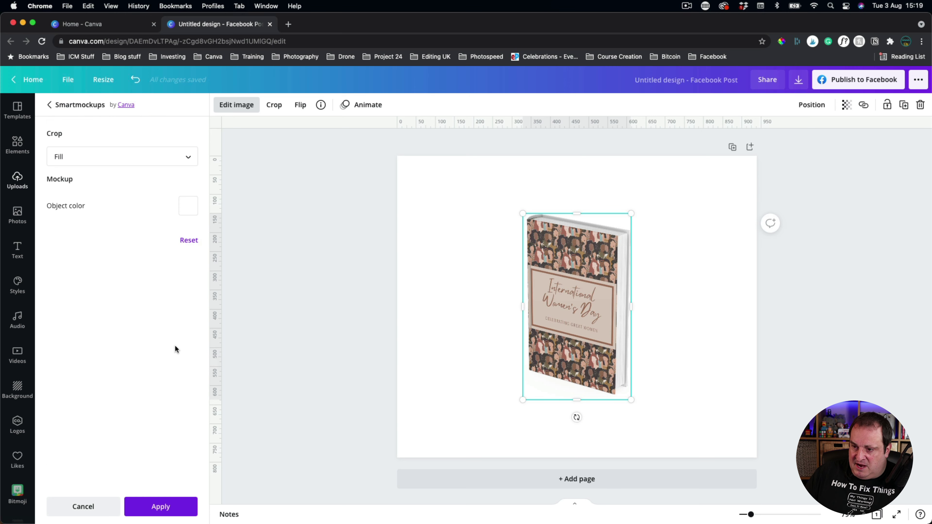
{"action": "left_click", "coordinate": [95, 159]}
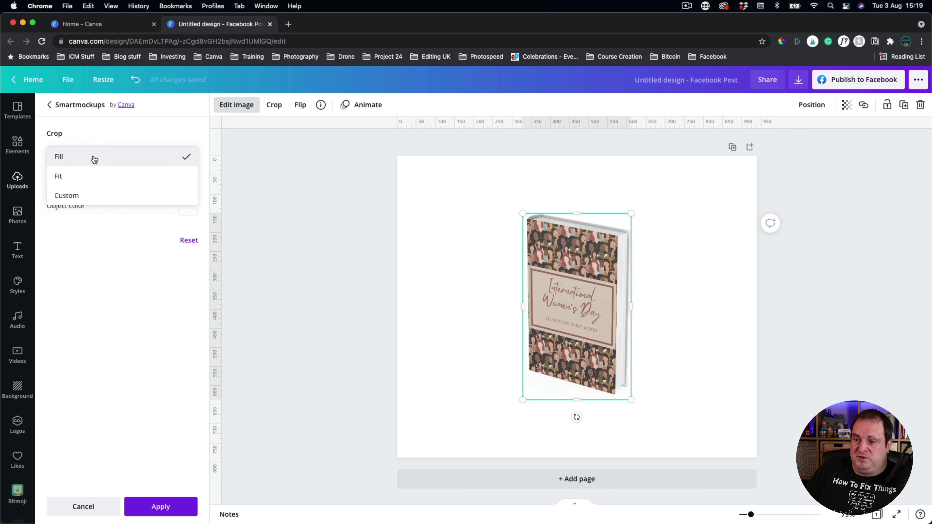
{"action": "left_click", "coordinate": [75, 179]}
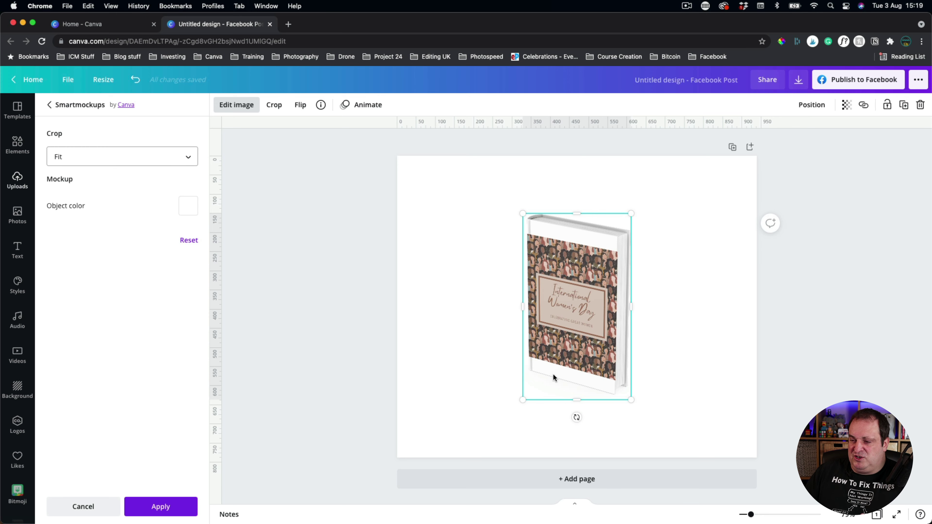
{"action": "left_click", "coordinate": [184, 157]}
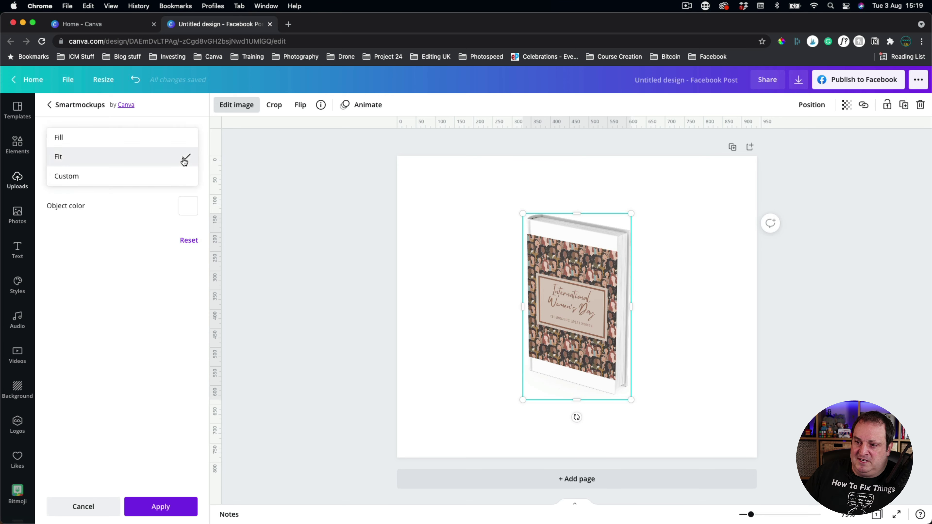
{"action": "left_click", "coordinate": [142, 176]}
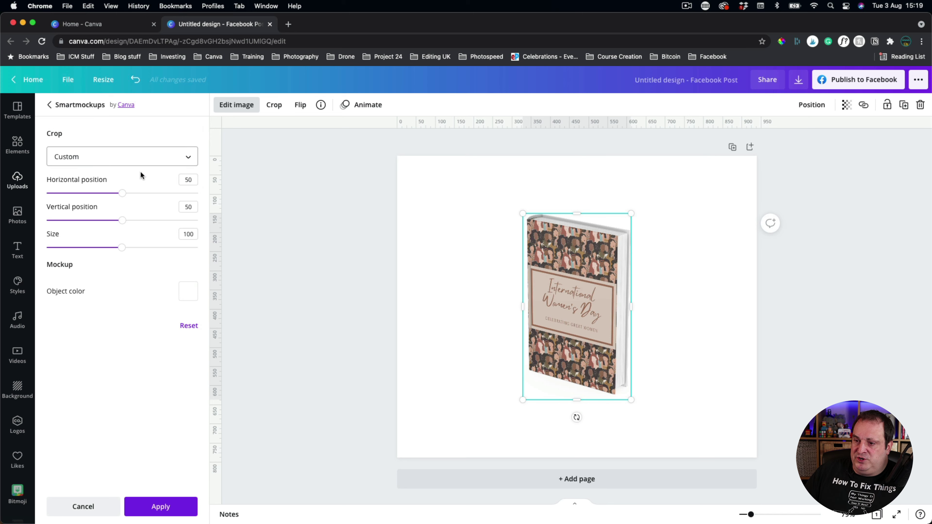
- Try a custom crop with horizontal position 89, vertical position 84 and size 58 for the image on the book cover
{"action": "left_click_drag", "start_coordinate": [119, 195], "coordinate": [72, 192]}
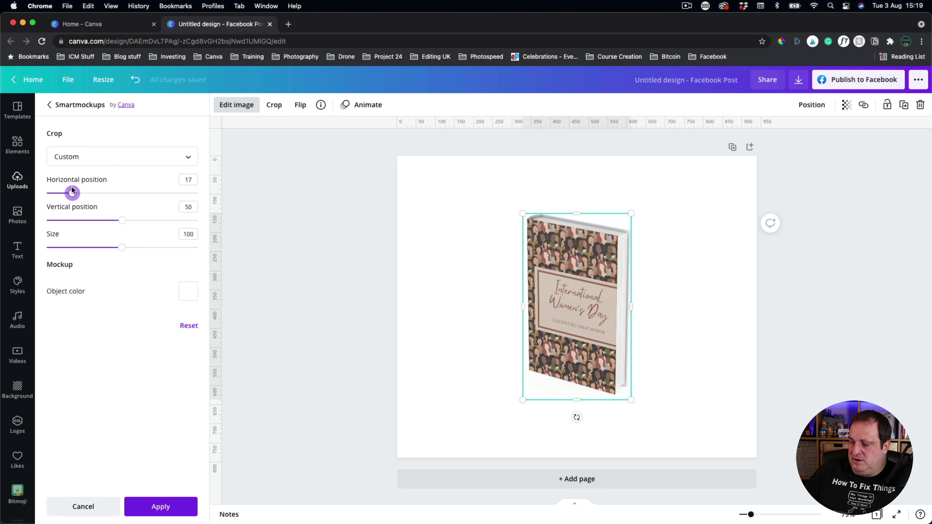
{"action": "left_click_drag", "start_coordinate": [72, 193], "coordinate": [181, 193]}
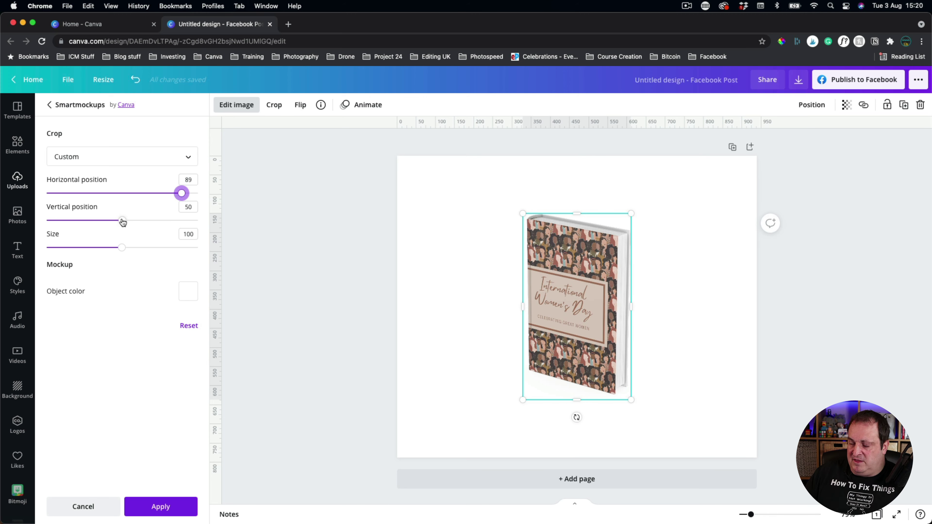
{"action": "left_click_drag", "start_coordinate": [122, 220], "coordinate": [175, 238]}
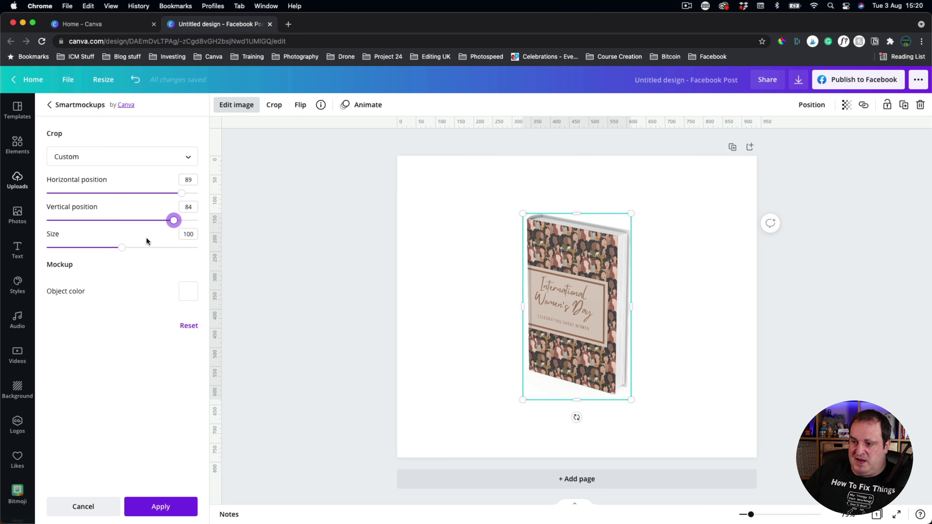
{"action": "left_click_drag", "start_coordinate": [124, 249], "coordinate": [90, 247]}
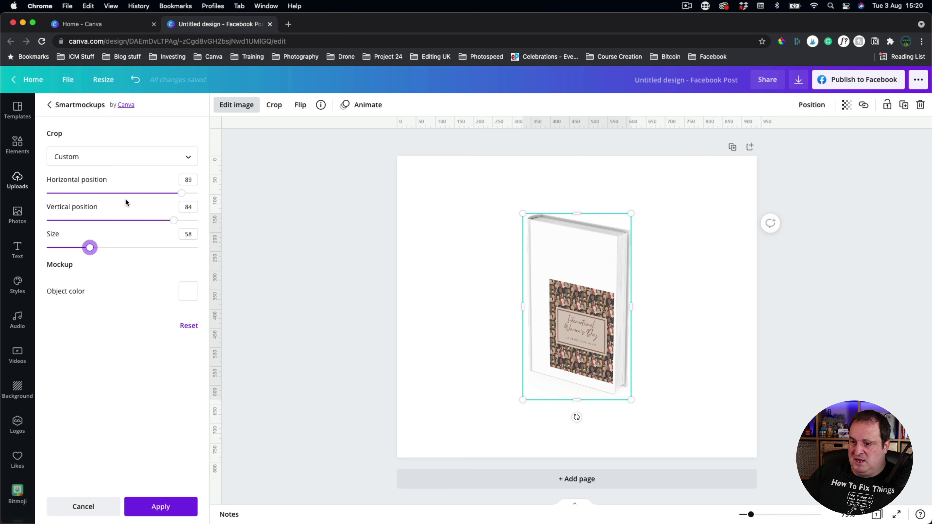
- Centre the image on the book cover with horizontal position 50 and vertical position 50, and set its size to 62
{"action": "left_click_drag", "start_coordinate": [181, 193], "coordinate": [121, 195]}
{"action": "left_click", "coordinate": [121, 221]}
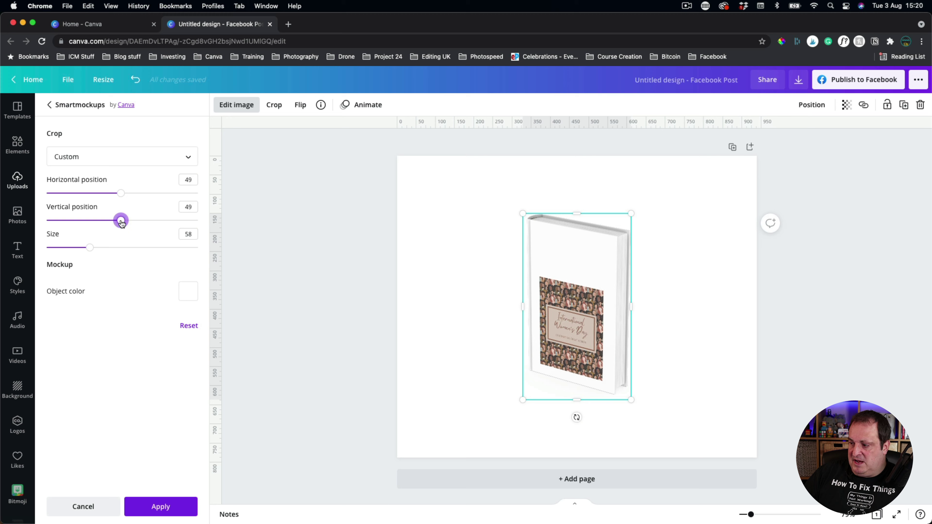
{"action": "left_click_drag", "start_coordinate": [122, 222], "coordinate": [116, 221]}
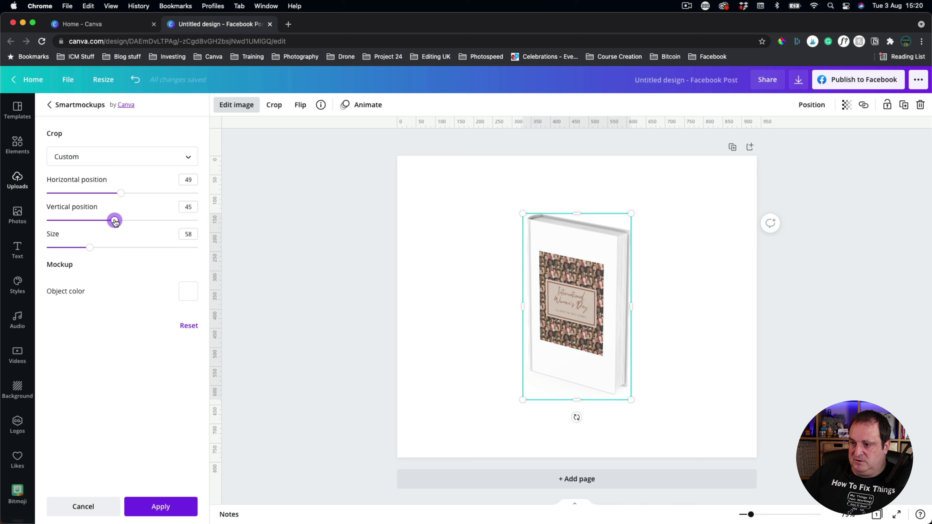
{"action": "left_click", "coordinate": [187, 181]}
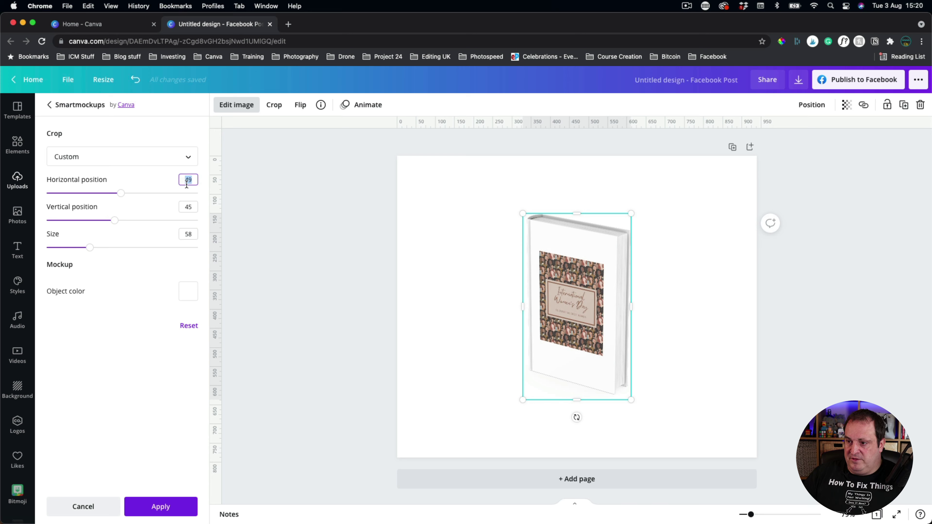
{"action": "type", "text": "50"}
{"action": "key", "text": "Tab"}
{"action": "key", "text": "Tab"}
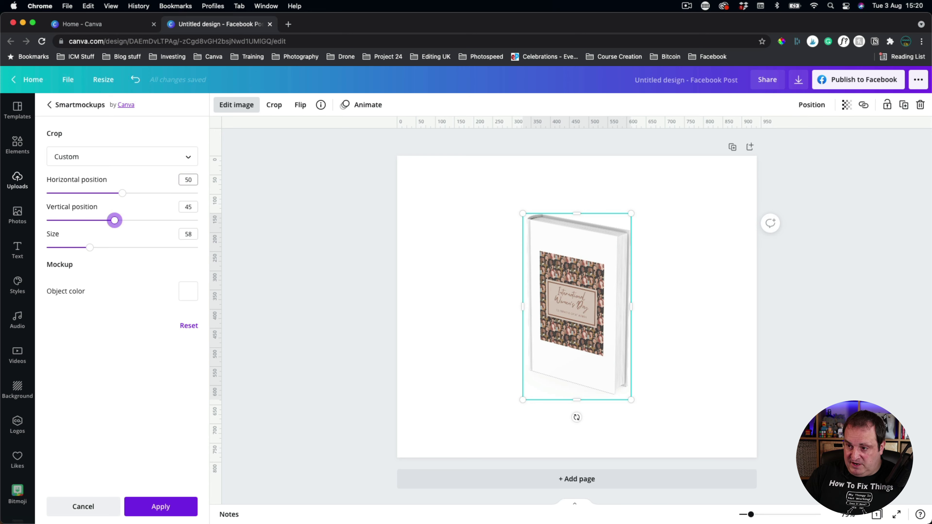
{"action": "type", "text": "50"}
{"action": "key", "text": "Tab"}
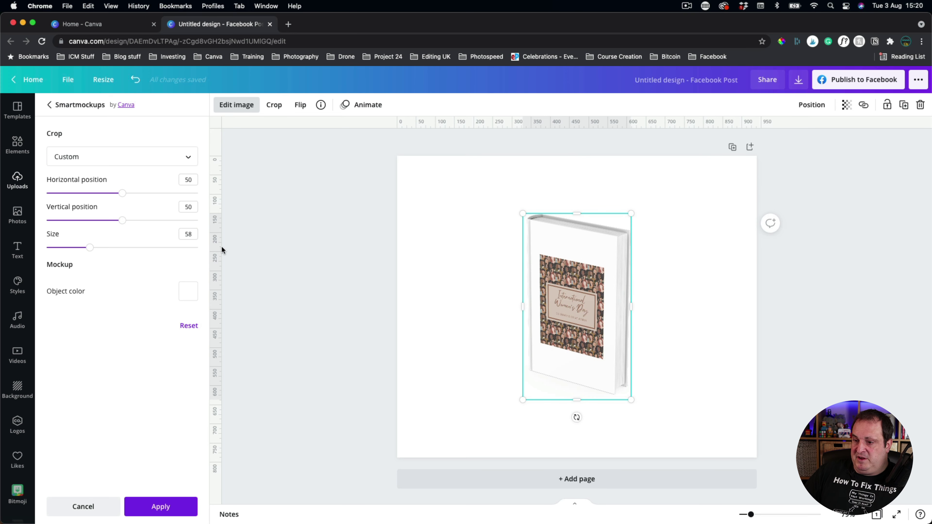
{"action": "mouse_move", "coordinate": [90, 249]}
{"action": "left_mouse_down"}
{"action": "mouse_move", "coordinate": [103, 253]}
{"action": "mouse_move", "coordinate": [94, 250]}
{"action": "left_mouse_up"}
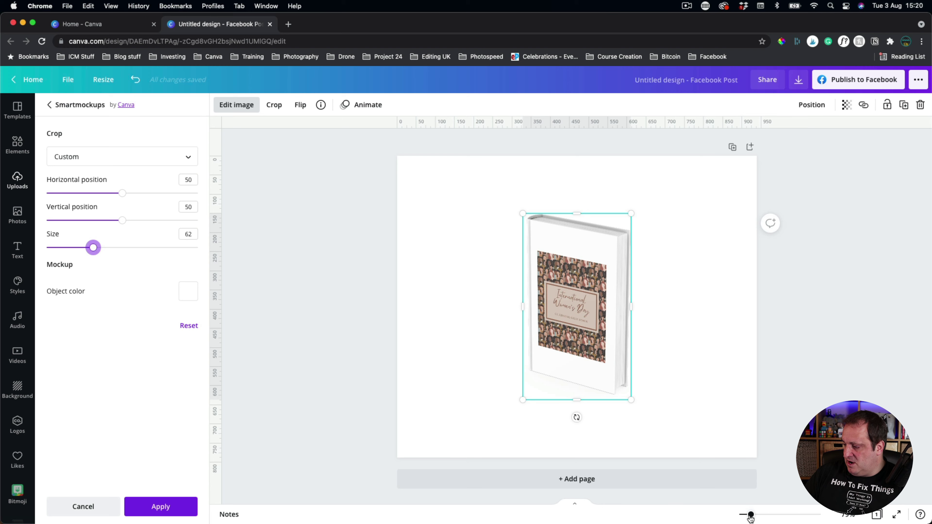
- Try the pink and the green Better Content Creators v2.0 brand colours as the book mockup's object color
{"action": "left_click_drag", "start_coordinate": [751, 514], "coordinate": [765, 514]}
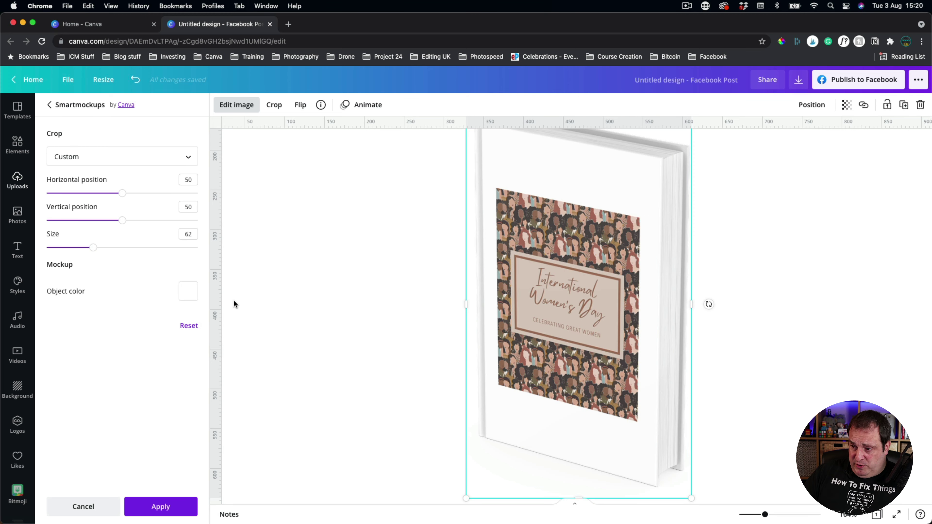
{"action": "left_click", "coordinate": [188, 291]}
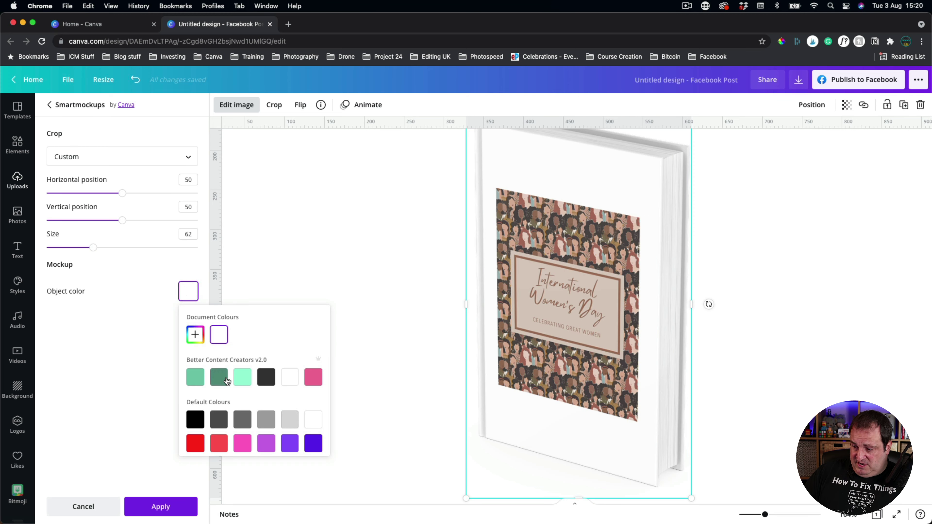
{"action": "left_click", "coordinate": [314, 378]}
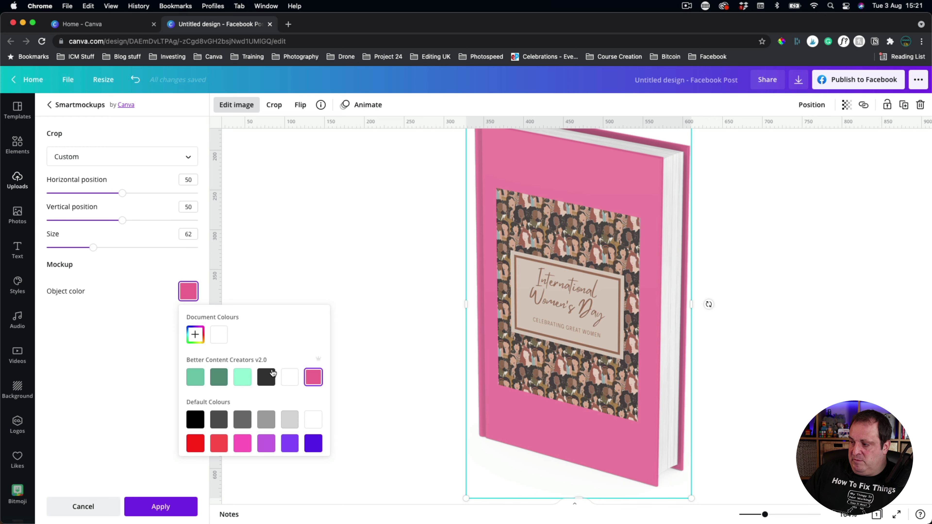
{"action": "left_click", "coordinate": [196, 378]}
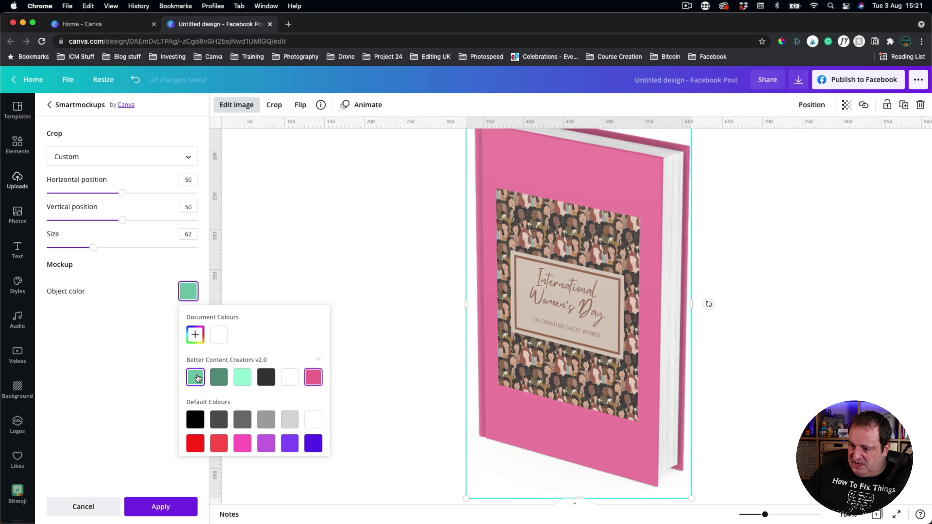
{"action": "left_click", "coordinate": [224, 379]}
{"action": "left_click", "coordinate": [240, 379]}
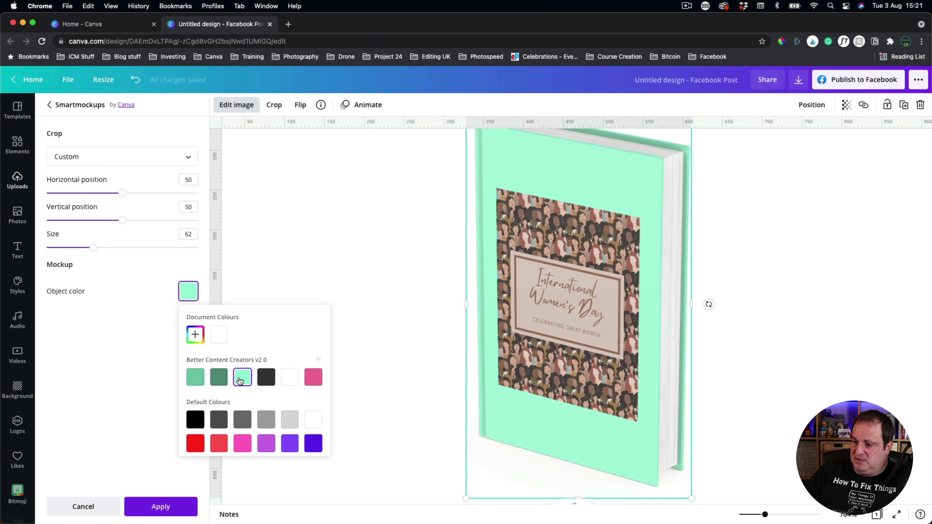
{"action": "scroll", "coordinate": [240, 381], "scroll_direction": "down", "scroll_amount": 3}
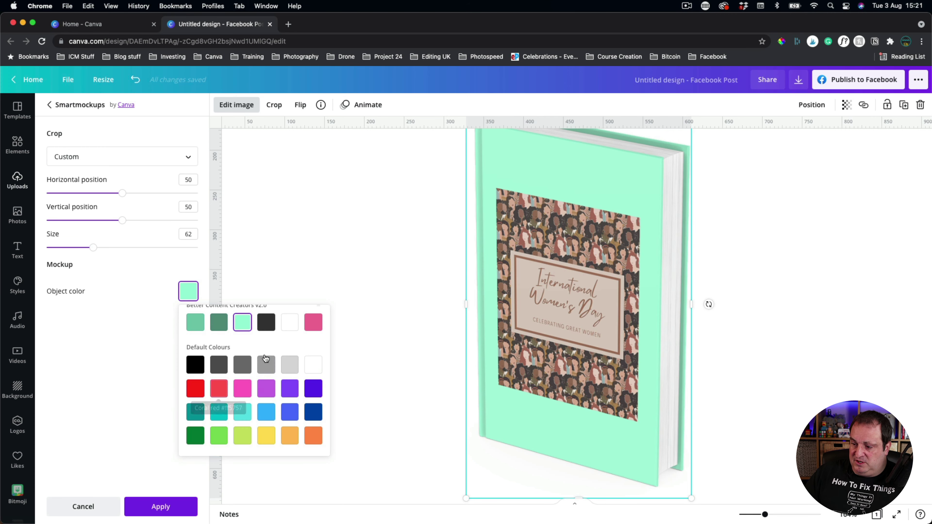
{"action": "scroll", "coordinate": [241, 419], "scroll_direction": "up", "scroll_amount": 3}
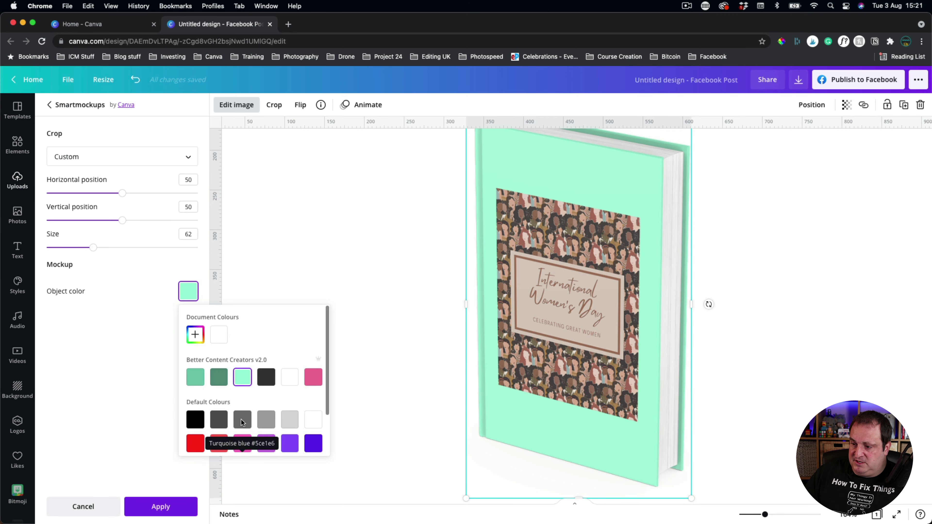
- Set the book mockup's object color to the custom dark maroon #5D2D3D
{"action": "left_click", "coordinate": [194, 335]}
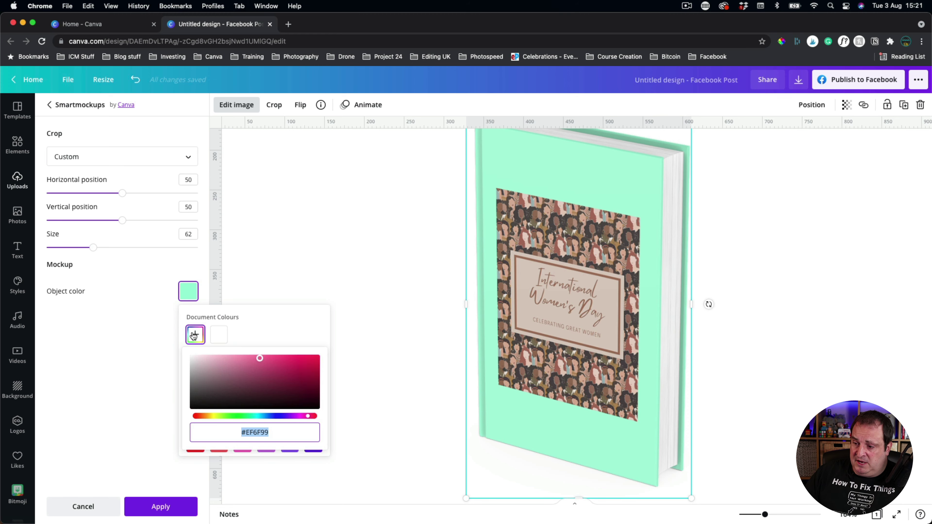
{"action": "left_click_drag", "start_coordinate": [222, 355], "coordinate": [258, 389]}
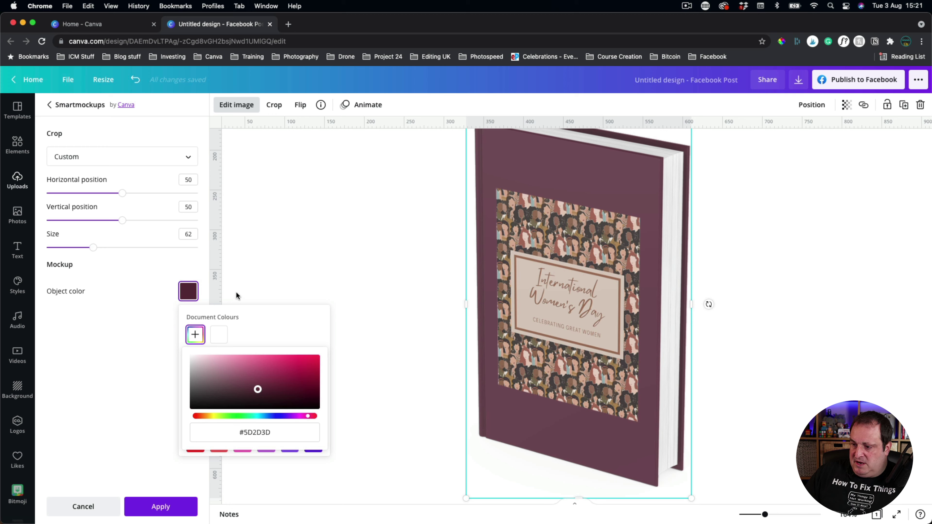
{"action": "left_click", "coordinate": [177, 257]}
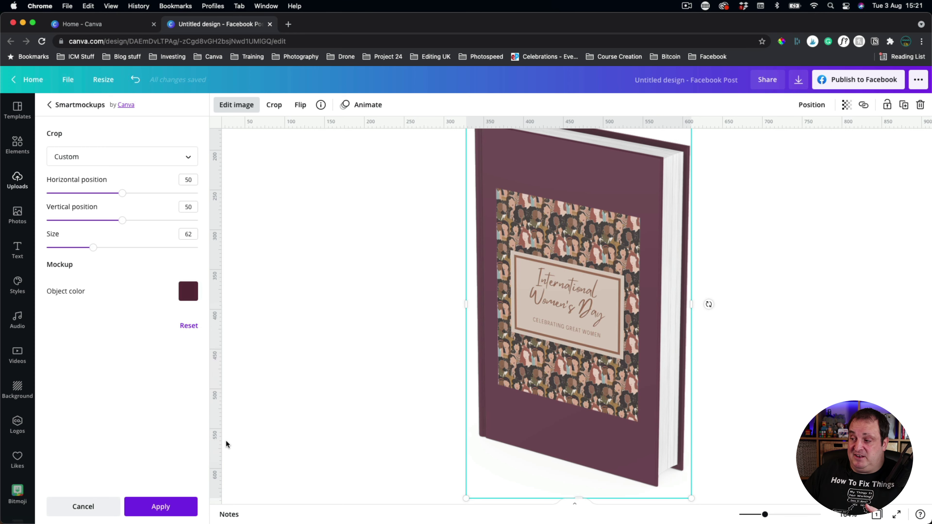
- Apply the customised Book 6 mockup, leave image editing and deselect the book on the page
{"action": "left_click", "coordinate": [151, 509]}
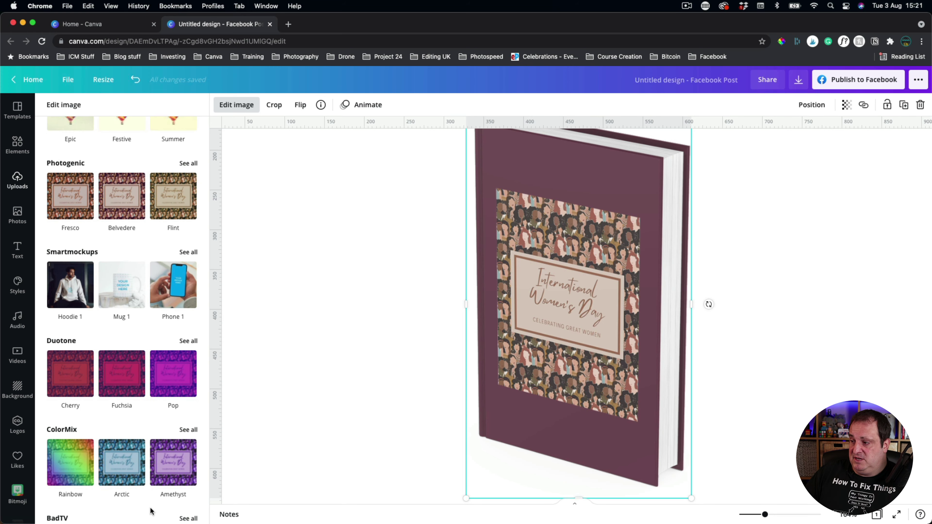
{"action": "key", "text": "Escape"}
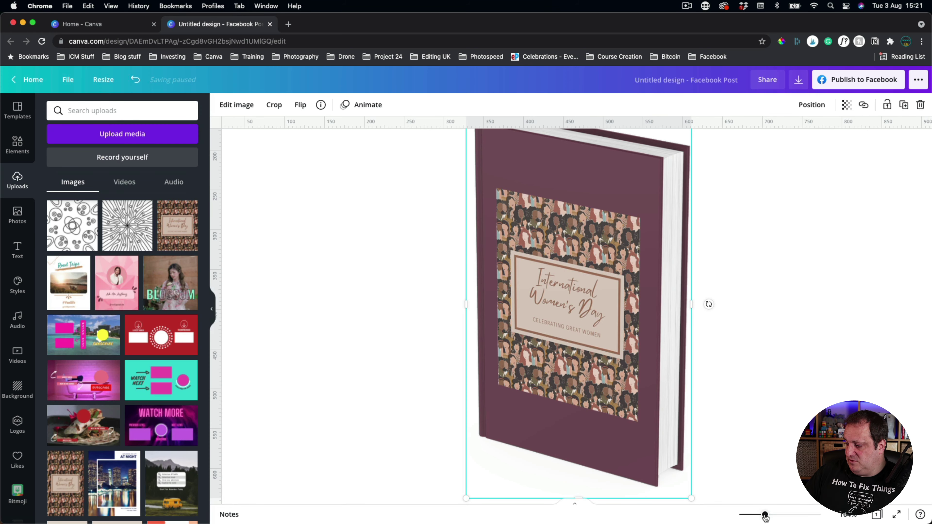
{"action": "left_click_drag", "start_coordinate": [765, 514], "coordinate": [748, 514]}
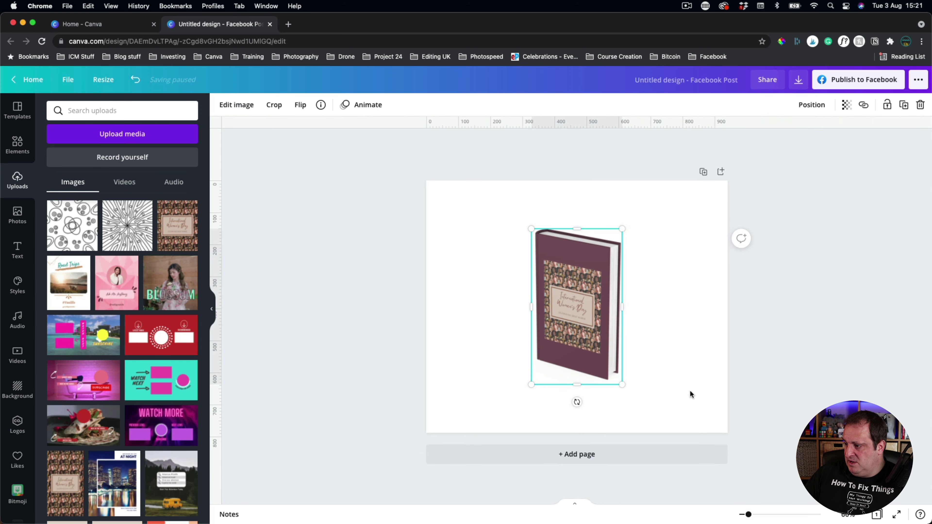
{"action": "left_click", "coordinate": [674, 294]}
{"action": "left_click", "coordinate": [606, 254]}
{"action": "left_click", "coordinate": [426, 177]}
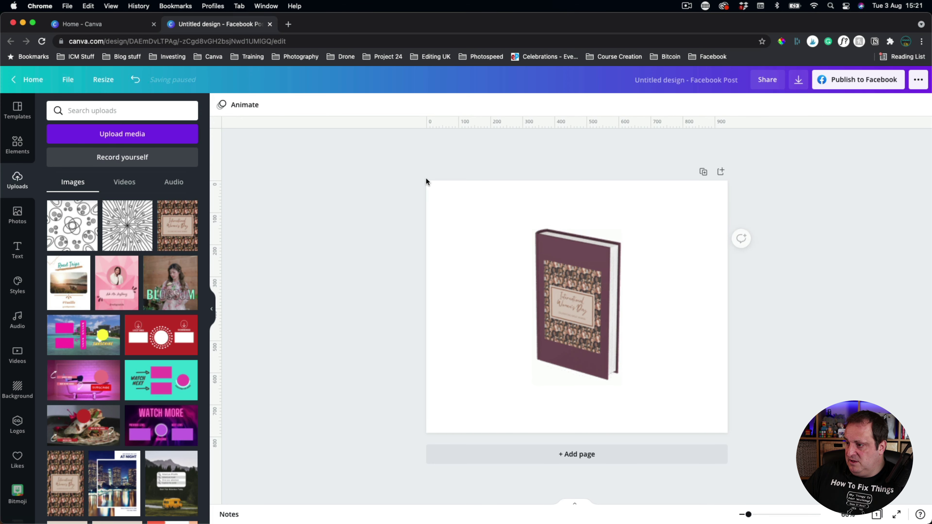
- Try the dark grey brand colour, and set the page background to the pink Better Content Creators v2.0 colour
{"action": "left_click", "coordinate": [222, 106]}
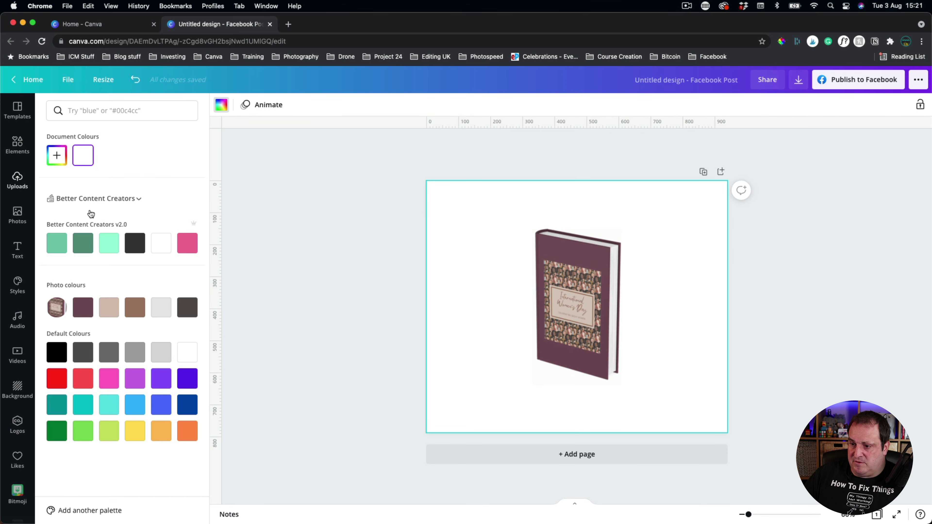
{"action": "left_click", "coordinate": [141, 245]}
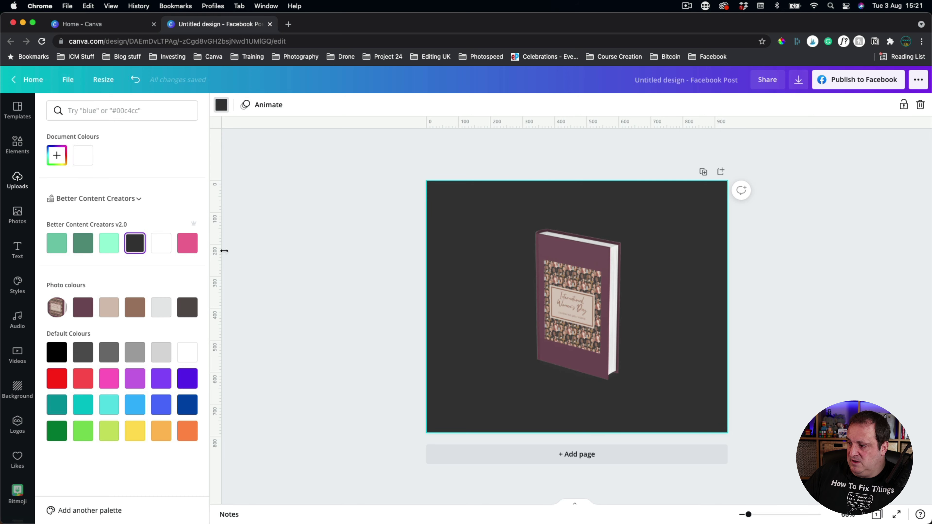
{"action": "left_click", "coordinate": [188, 243]}
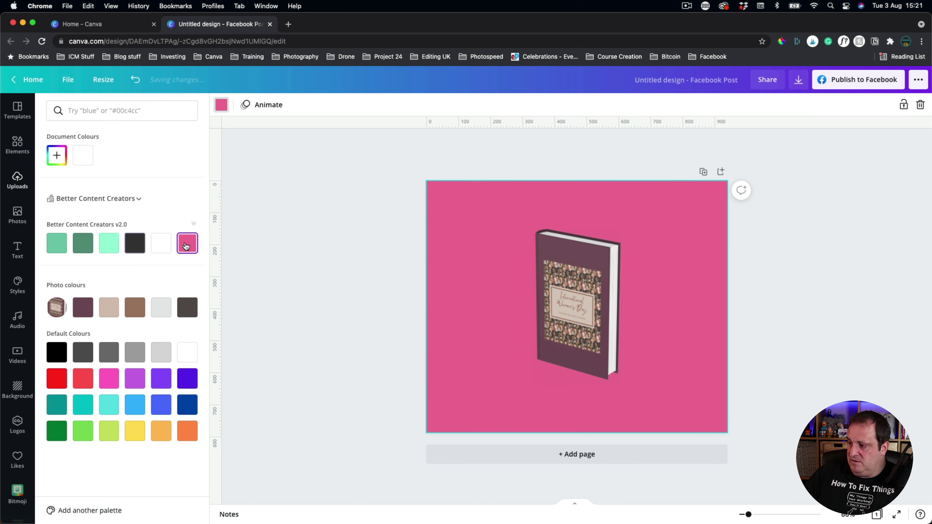
- Move the book mockup horizontally to the left part of the page and deselect it
{"action": "left_click", "coordinate": [306, 261]}
{"action": "left_click_drag", "start_coordinate": [578, 318], "coordinate": [493, 318]}
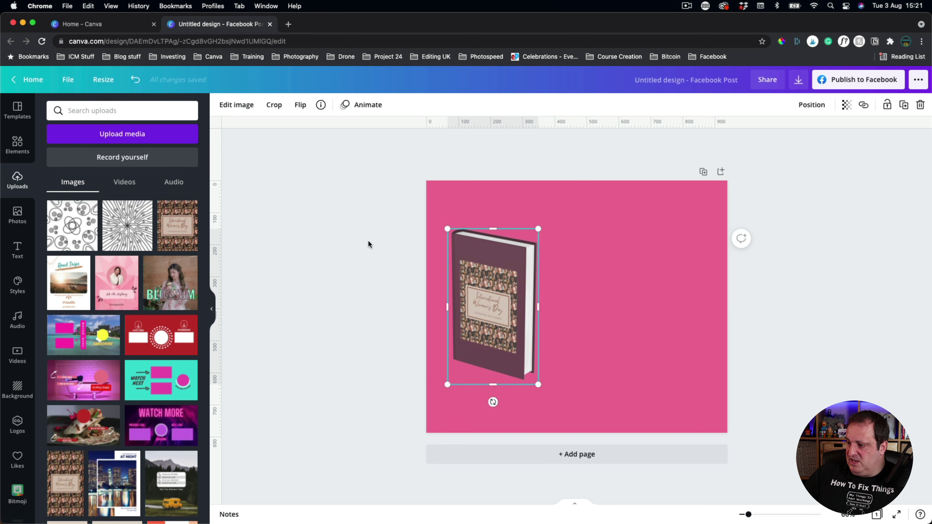
{"action": "left_click", "coordinate": [356, 245]}
- Add a heading reading "New Book" and place it to the right of the book, slightly above the page's middle
{"action": "left_click", "coordinate": [17, 246]}
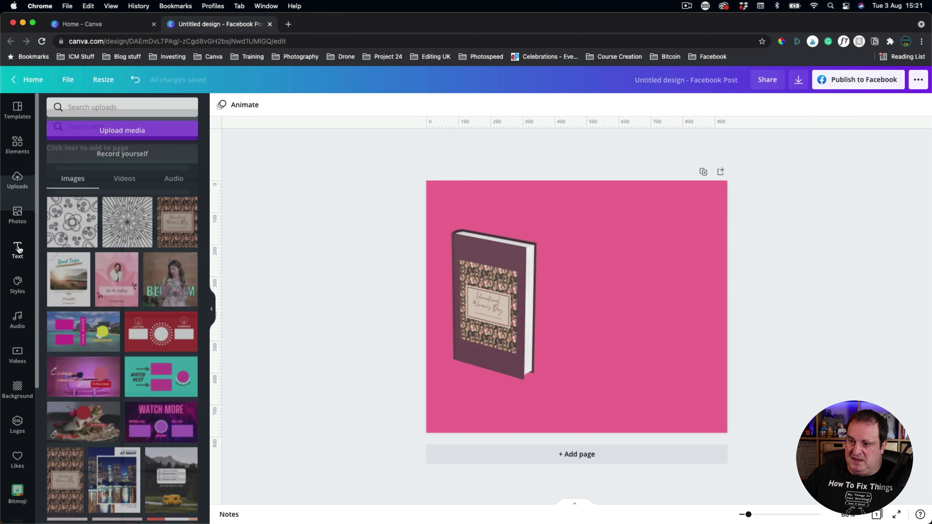
{"action": "left_click", "coordinate": [94, 168]}
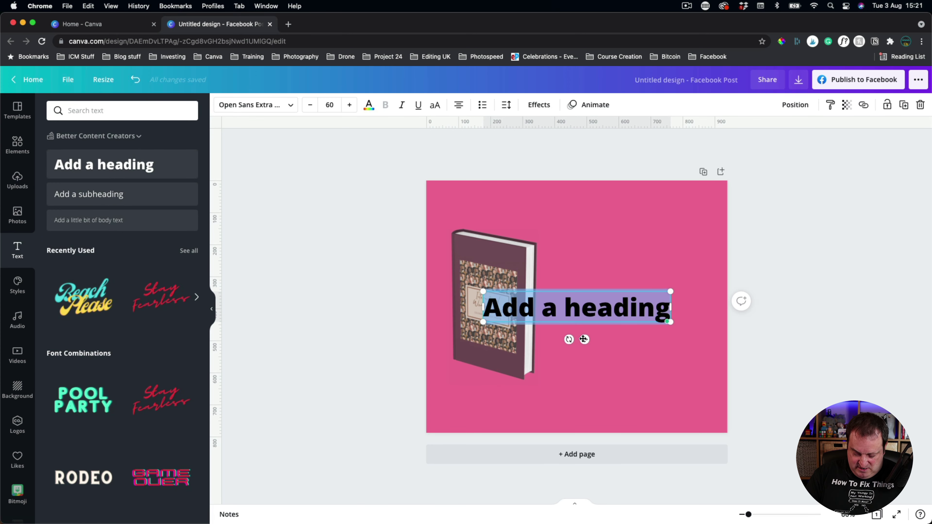
{"action": "type", "text": "New Book"}
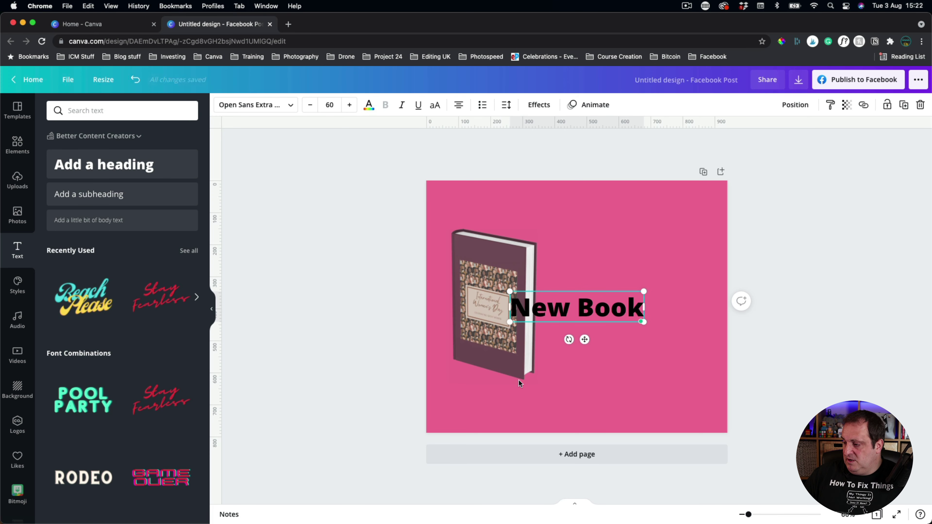
{"action": "left_click", "coordinate": [402, 387]}
{"action": "left_click_drag", "start_coordinate": [571, 312], "coordinate": [632, 255]}
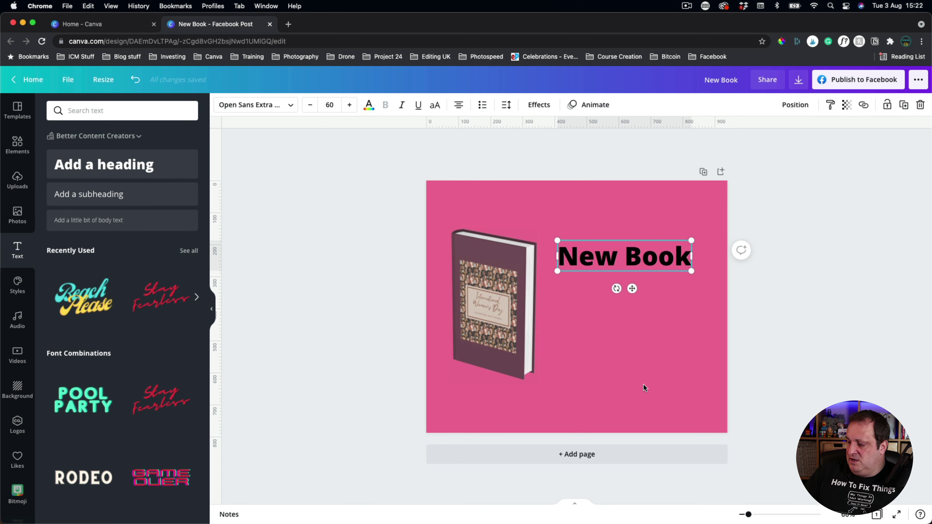
- Add a second page and place the uploaded "At Night" city skyline image on it
{"action": "left_click", "coordinate": [578, 454]}
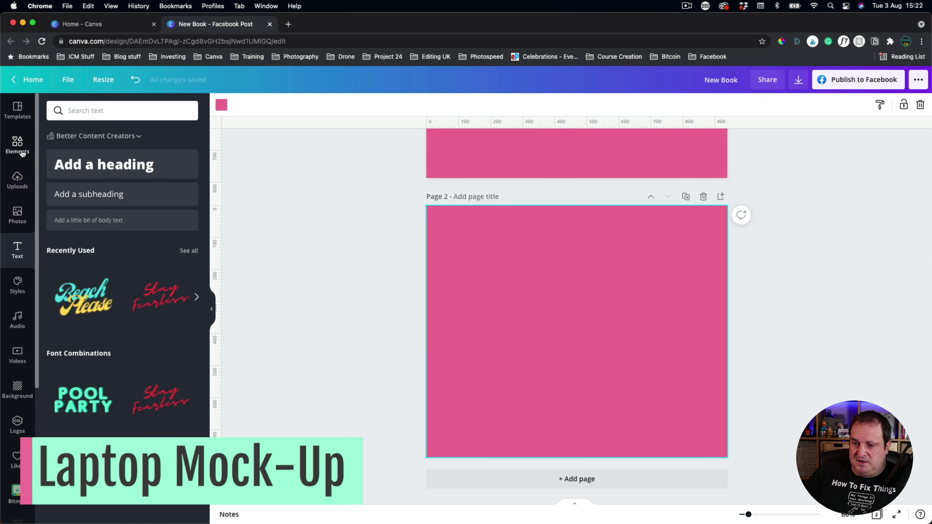
{"action": "left_click", "coordinate": [11, 190]}
{"action": "scroll", "coordinate": [100, 332], "scroll_direction": "down", "scroll_amount": 5}
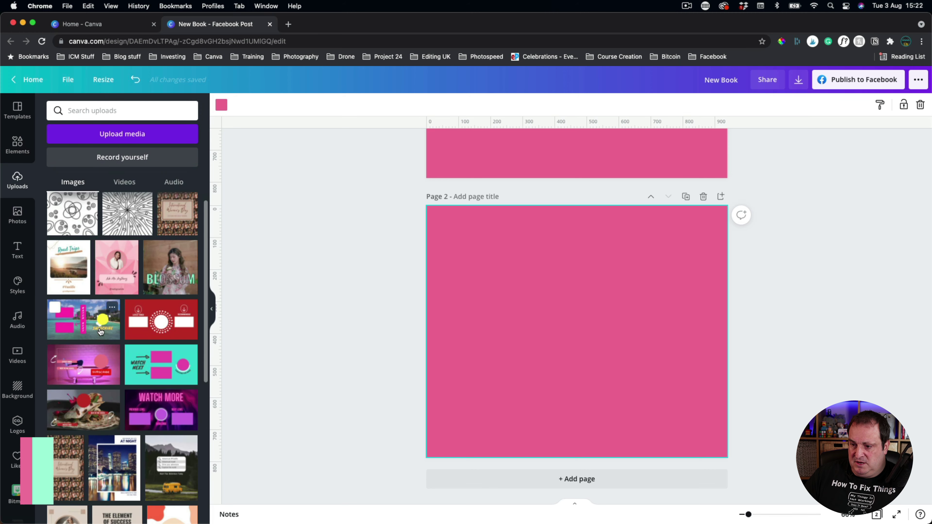
{"action": "scroll", "coordinate": [100, 331], "scroll_direction": "down", "scroll_amount": 3}
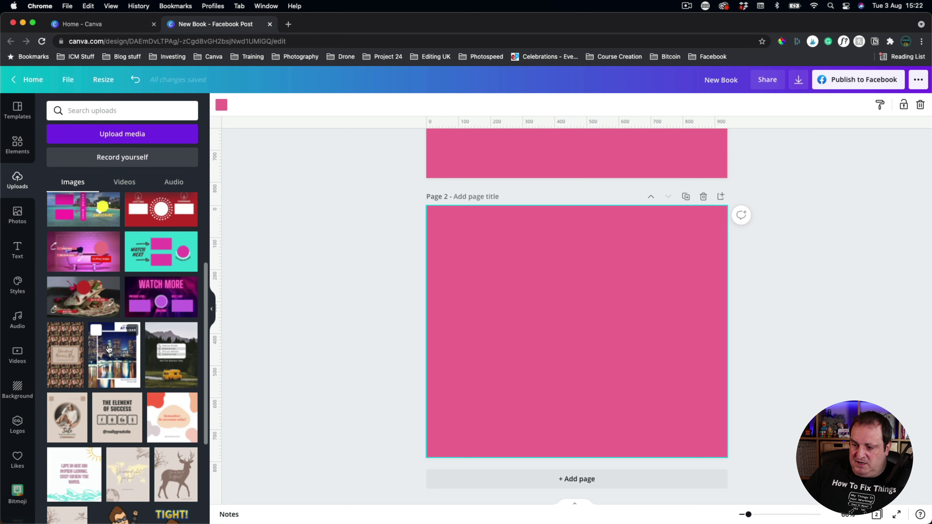
{"action": "left_click", "coordinate": [121, 367]}
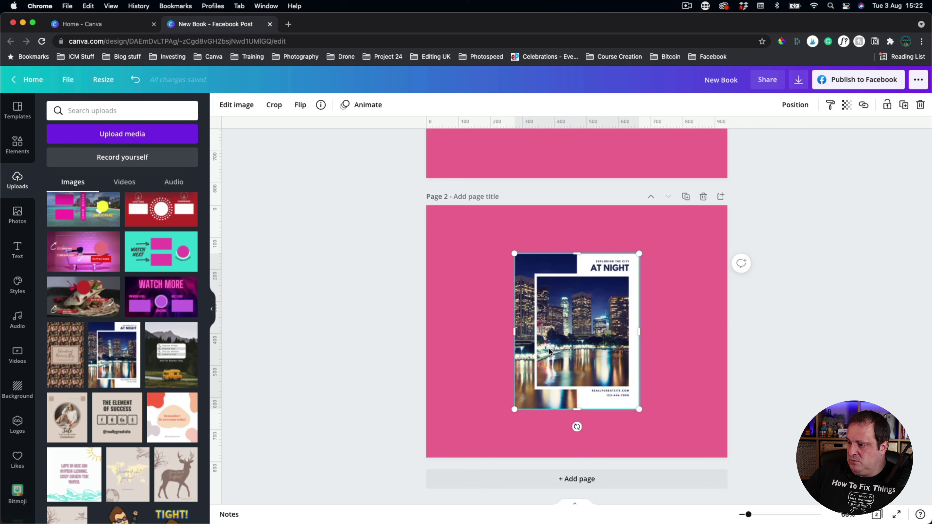
{"action": "left_click", "coordinate": [465, 262]}
{"action": "left_click", "coordinate": [564, 325]}
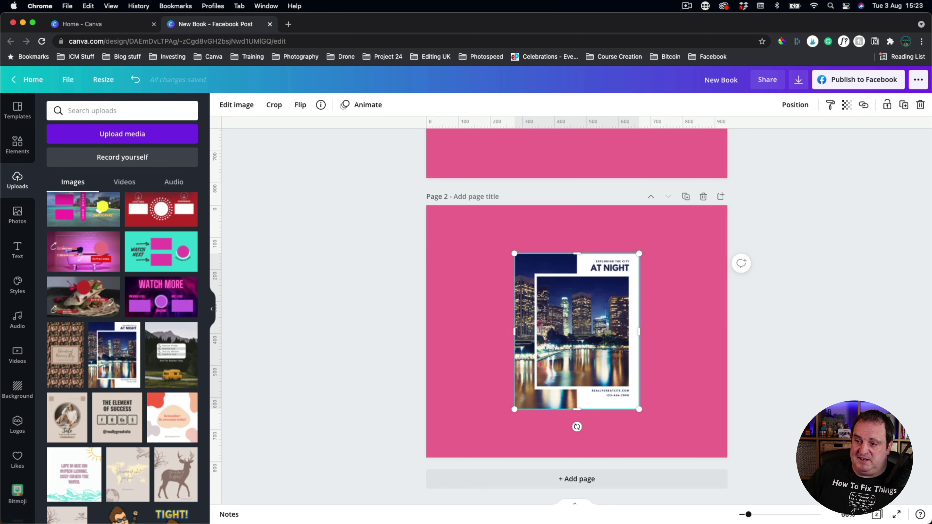
- Put the "At Night" image on the Laptop 5 mockup from Smartmockups
{"action": "left_click", "coordinate": [239, 106]}
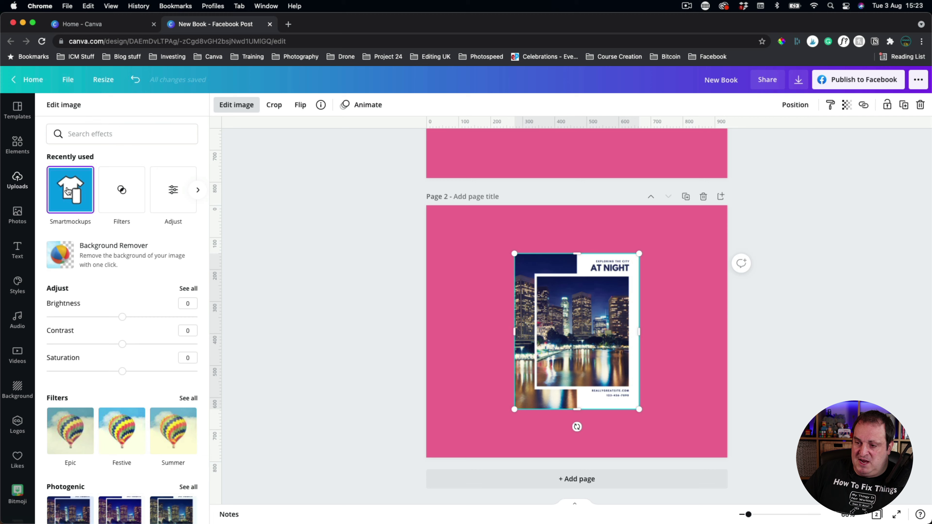
{"action": "left_click", "coordinate": [68, 191]}
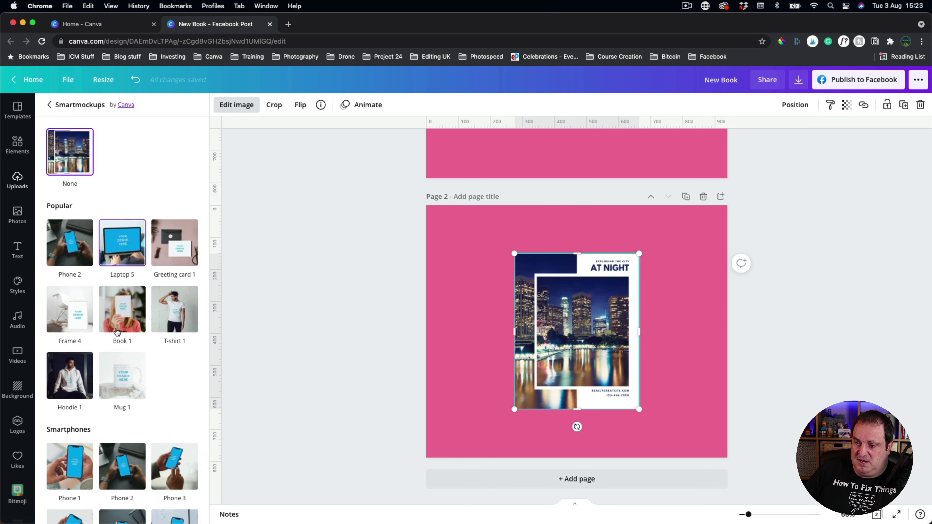
{"action": "scroll", "coordinate": [117, 332], "scroll_direction": "down", "scroll_amount": 2}
{"action": "scroll", "coordinate": [117, 333], "scroll_direction": "down", "scroll_amount": 1}
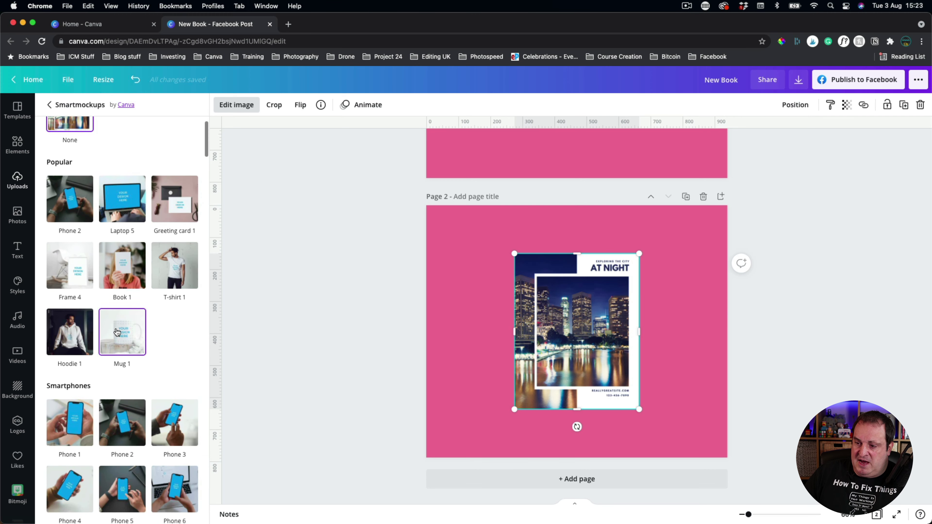
{"action": "left_click", "coordinate": [124, 204]}
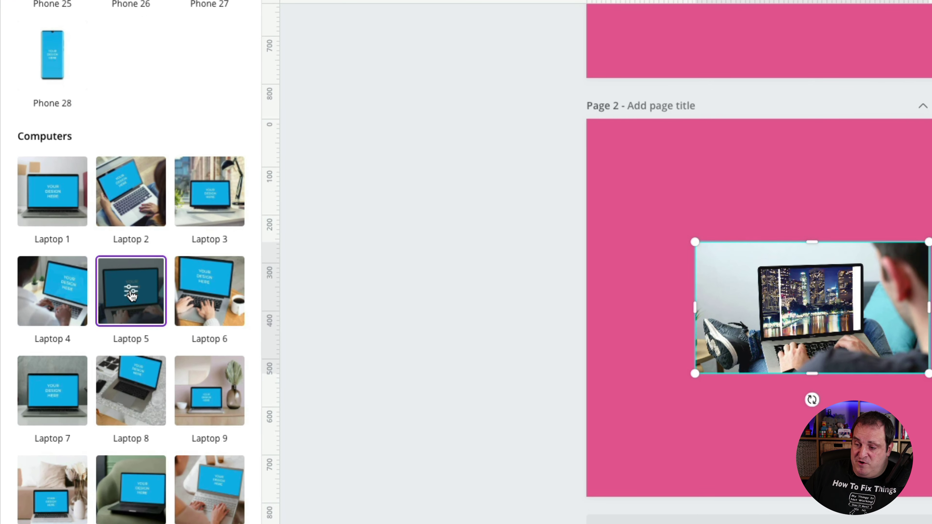
- Set the Laptop 5 mockup's crop to Fit for the "At Night" image, leave image editing and deselect it
{"action": "left_click", "coordinate": [122, 322]}
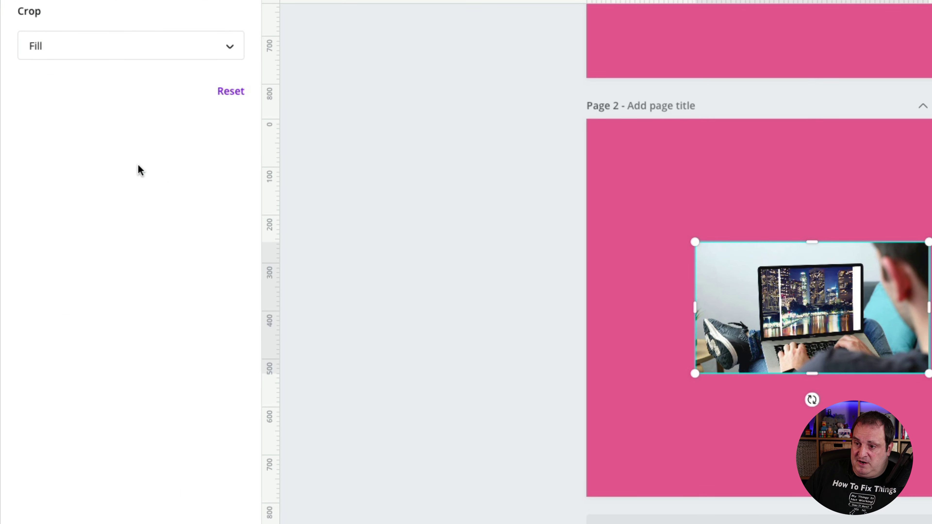
{"action": "left_click", "coordinate": [121, 51]}
{"action": "left_click", "coordinate": [96, 75]}
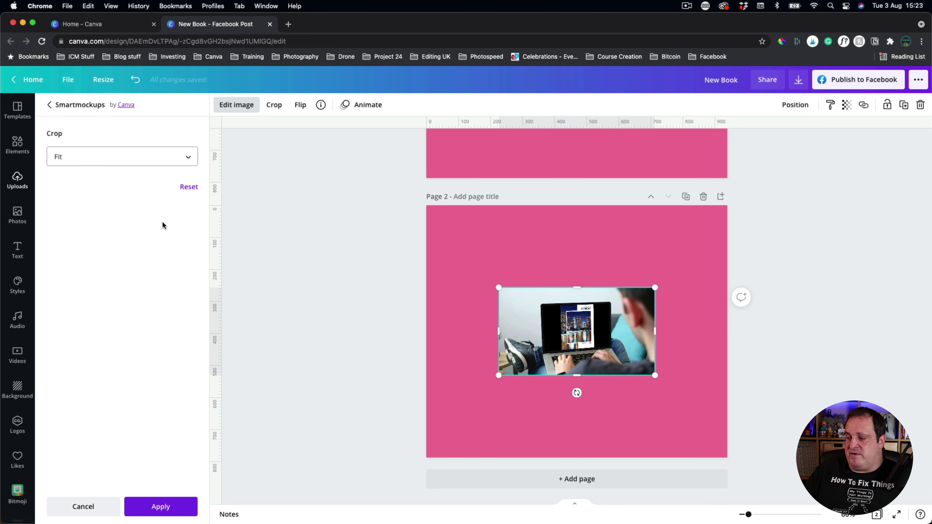
{"action": "left_click", "coordinate": [339, 300]}
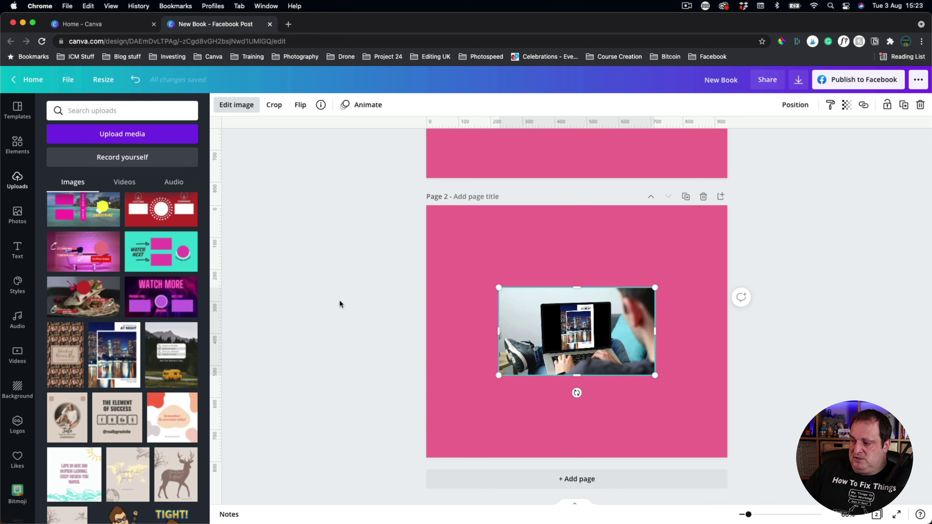
{"action": "left_click", "coordinate": [340, 300]}
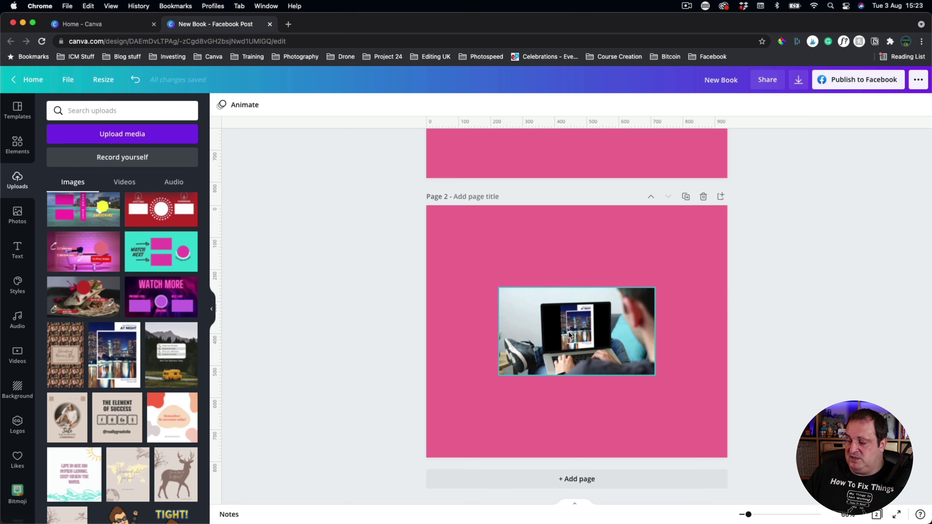
- Replace the background of page 2 with the laptop mockup image
{"action": "left_click", "coordinate": [585, 338]}
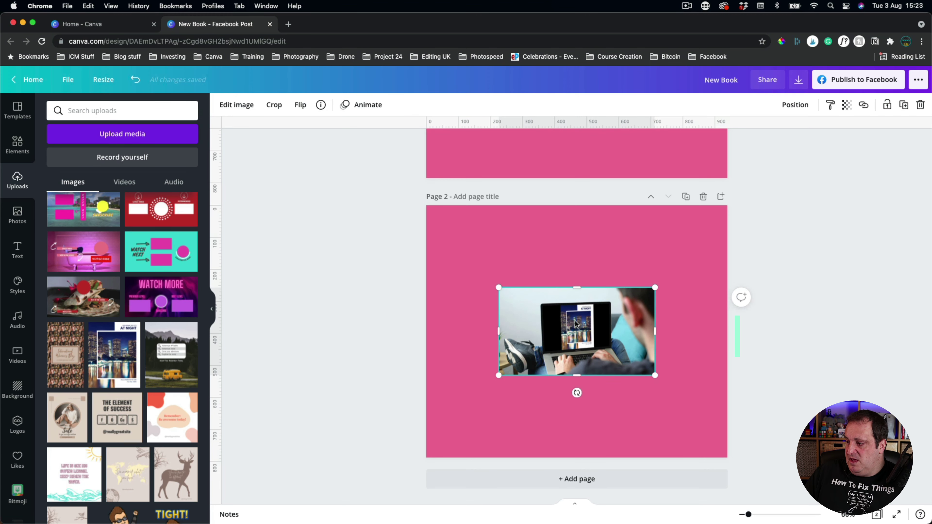
{"action": "right_click", "coordinate": [588, 337]}
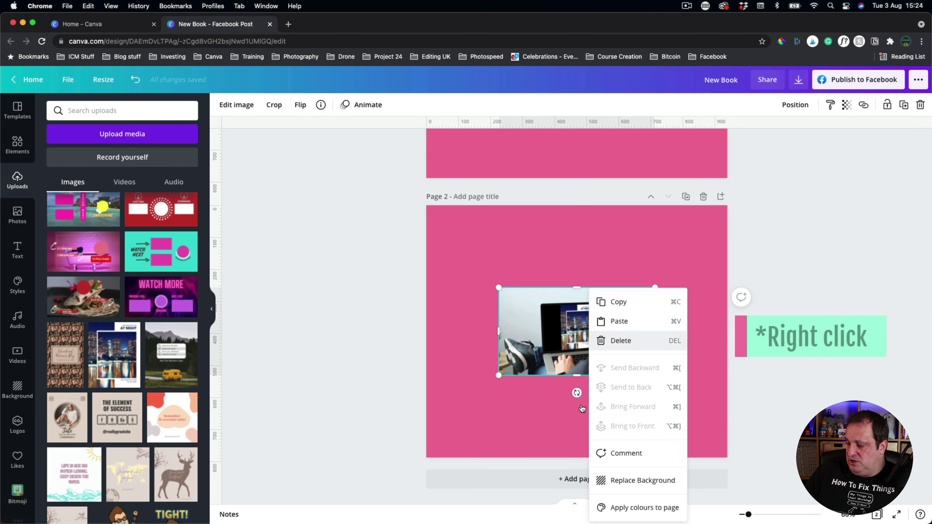
{"action": "left_click", "coordinate": [614, 483]}
{"action": "left_click", "coordinate": [785, 351]}
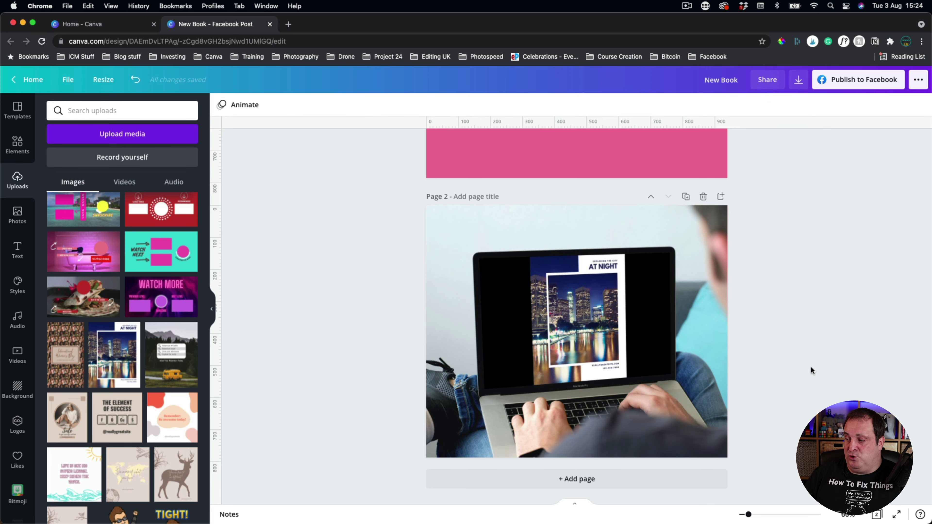
- Shift the laptop background image on page 2 to the left within its crop so more of the man's head shows
{"action": "double_click", "coordinate": [668, 320]}
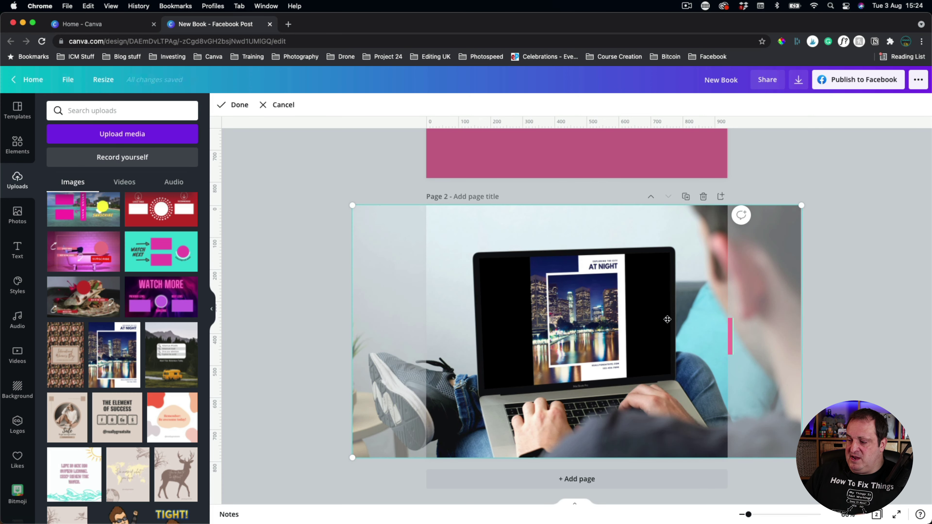
{"action": "left_click_drag", "start_coordinate": [667, 319], "coordinate": [625, 319]}
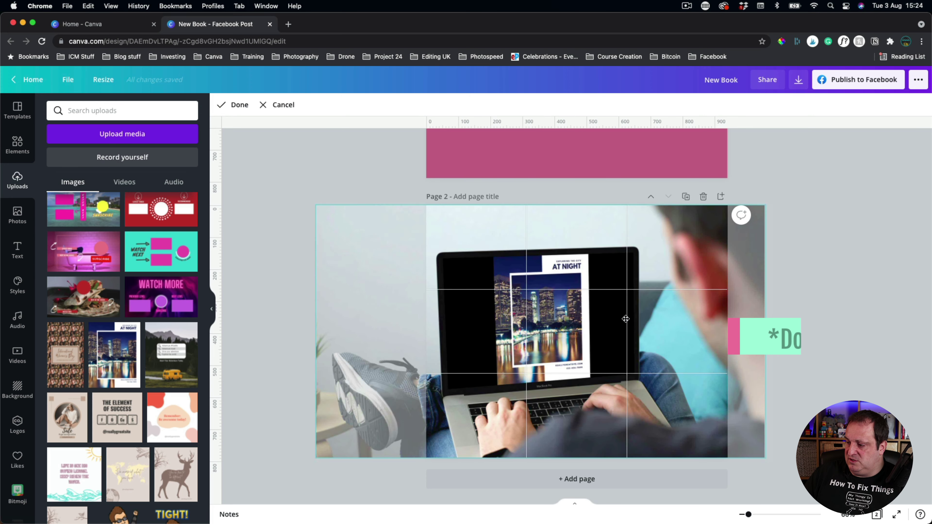
{"action": "left_click", "coordinate": [336, 175]}
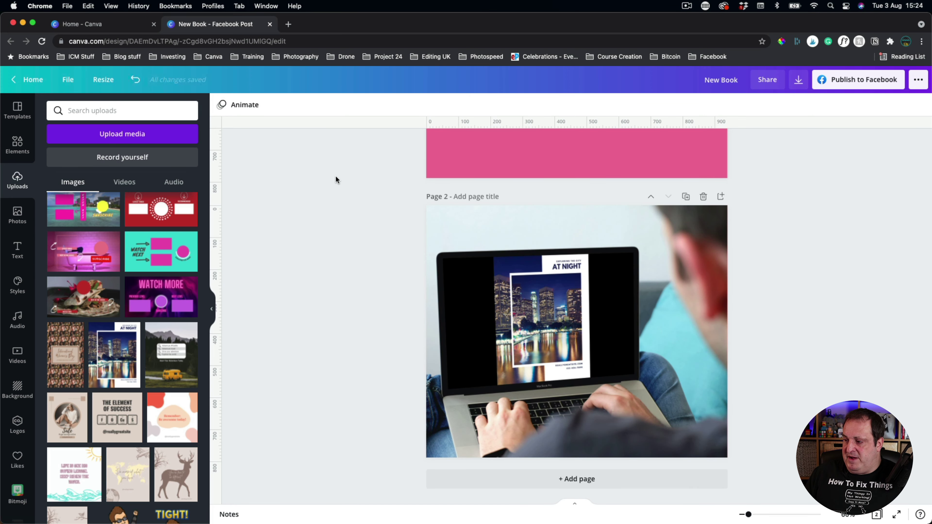
{"action": "left_click", "coordinate": [449, 293]}
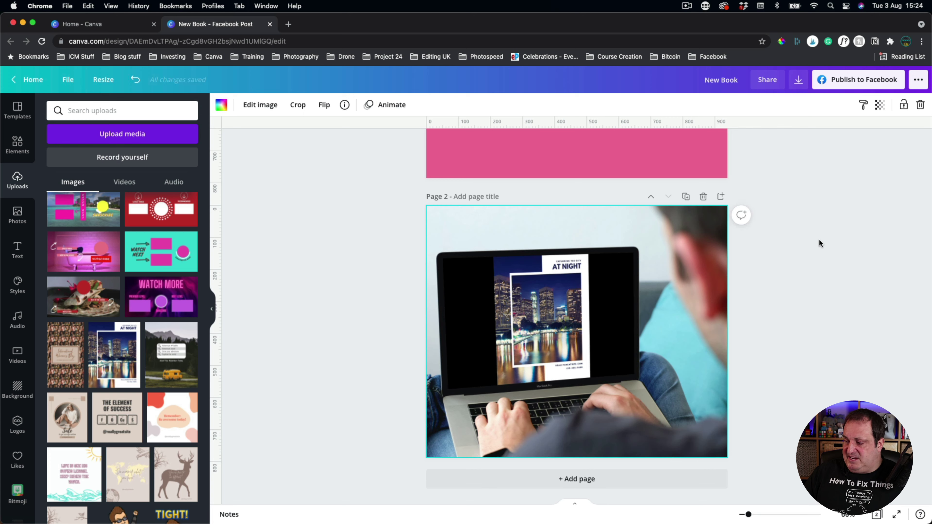
{"action": "left_click", "coordinate": [771, 343]}
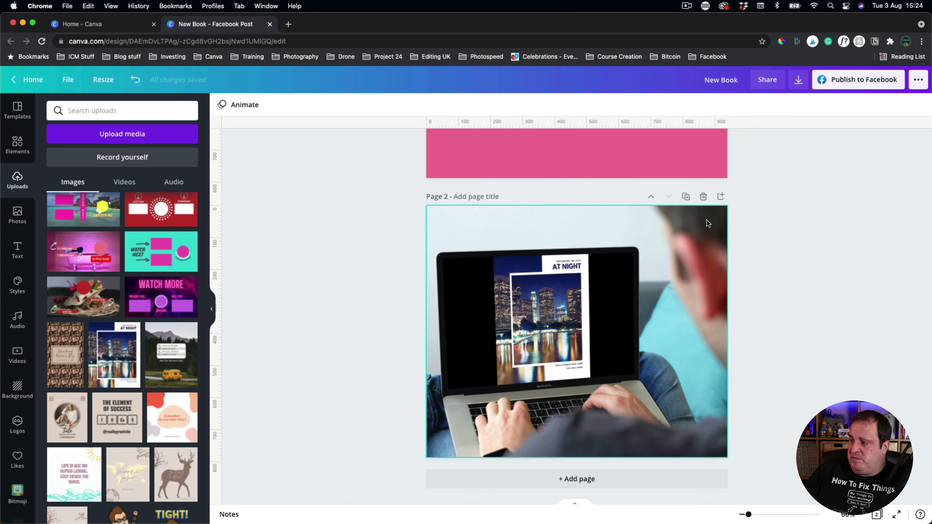
- Add a third page and place the uploaded pink bathtub end-screen image with the Subscribe label on it
{"action": "left_click", "coordinate": [579, 479]}
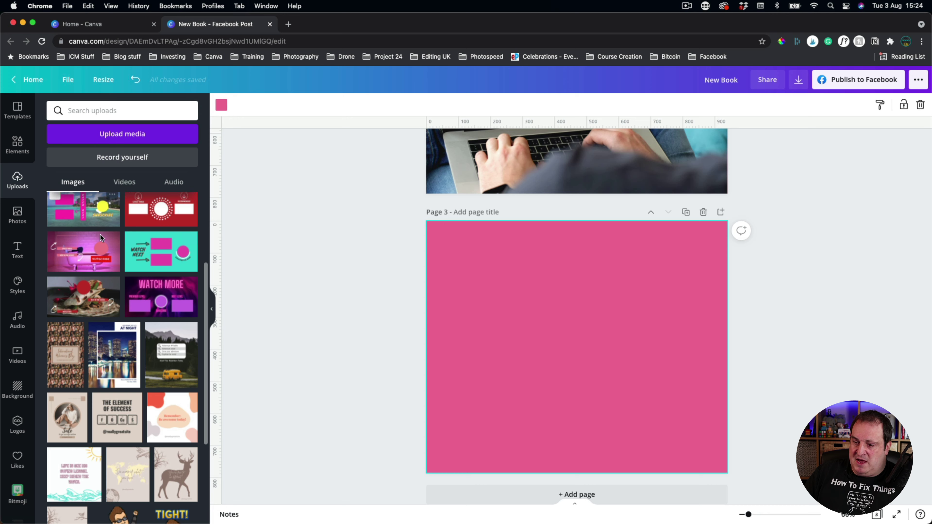
{"action": "scroll", "coordinate": [96, 255], "scroll_direction": "up", "scroll_amount": 1}
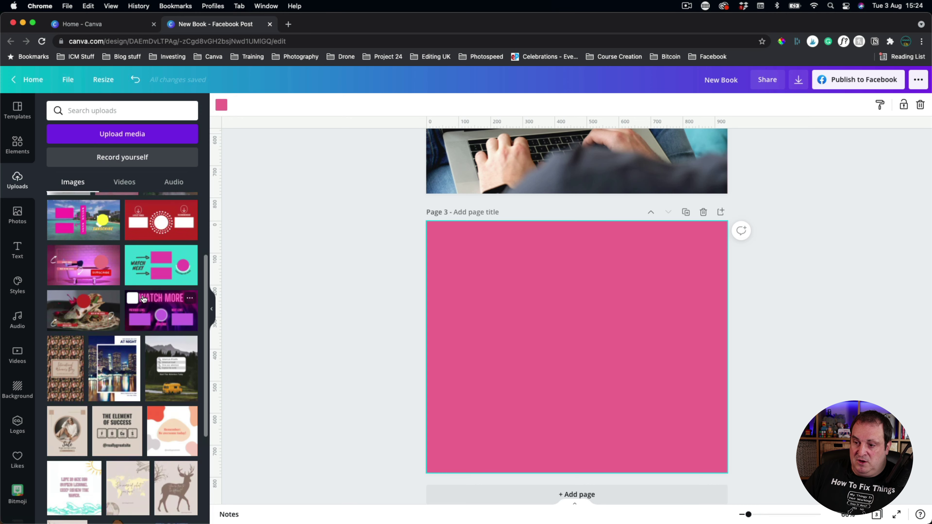
{"action": "left_click", "coordinate": [78, 271]}
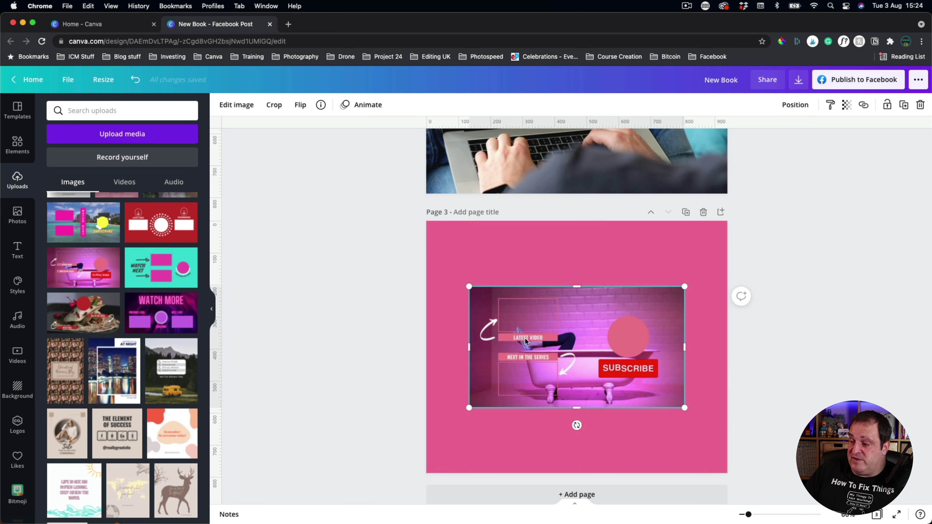
- Put the bathtub end-screen image on the Laptop 5 mockup from Smartmockups
{"action": "left_click", "coordinate": [236, 107]}
{"action": "left_click", "coordinate": [68, 191]}
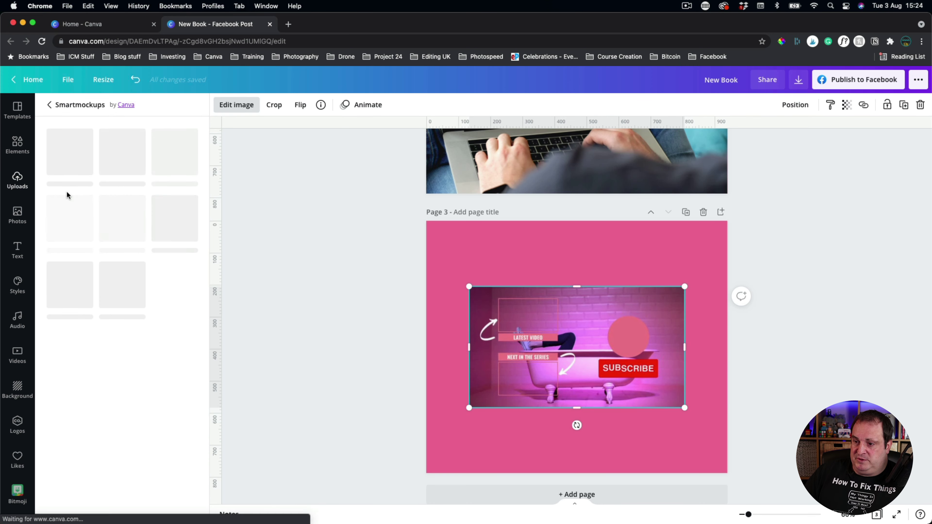
{"action": "scroll", "coordinate": [68, 195], "scroll_direction": "down", "scroll_amount": 3}
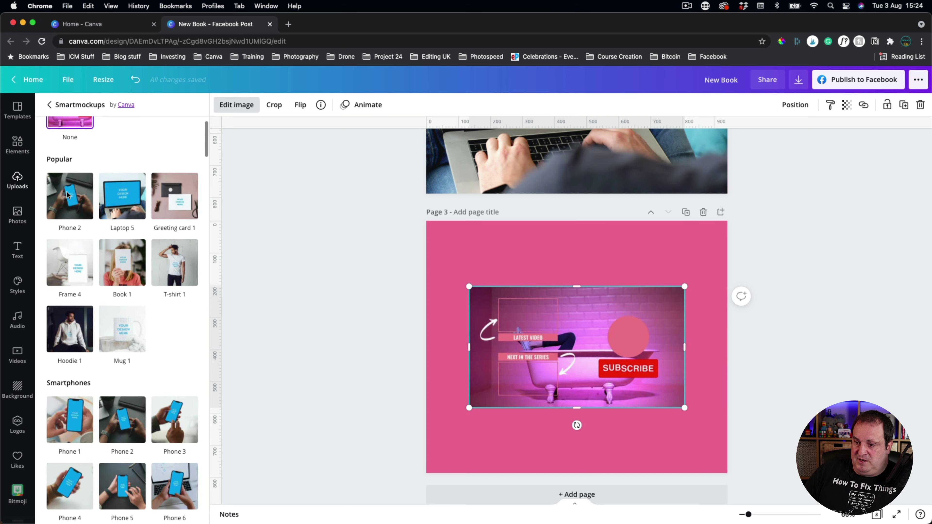
{"action": "left_click", "coordinate": [121, 198]}
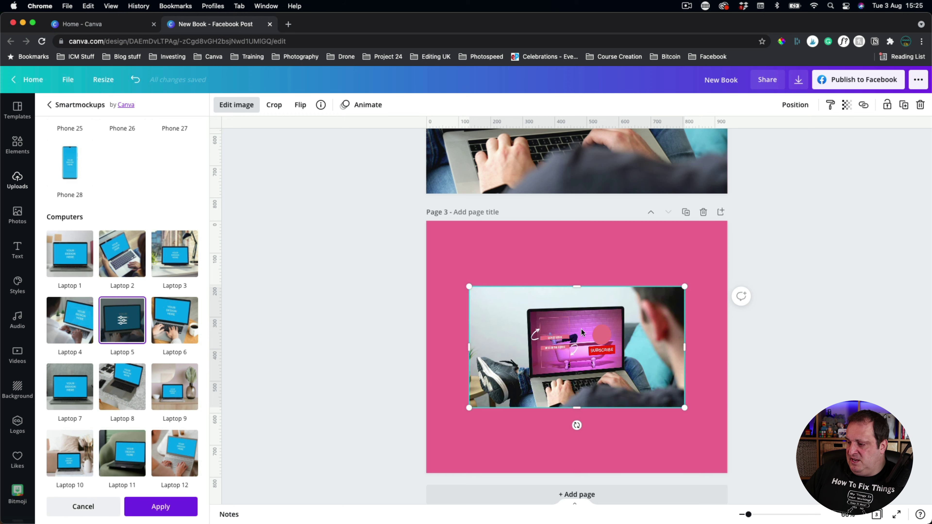
- Set the page 3 laptop mockup's crop to Fit and apply it
{"action": "left_click", "coordinate": [131, 327]}
{"action": "left_click", "coordinate": [136, 158]}
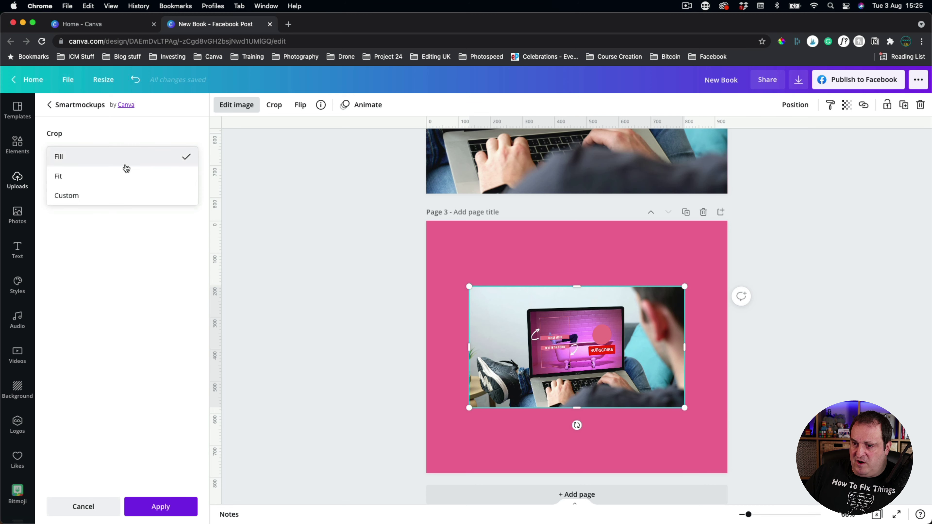
{"action": "left_click", "coordinate": [107, 182]}
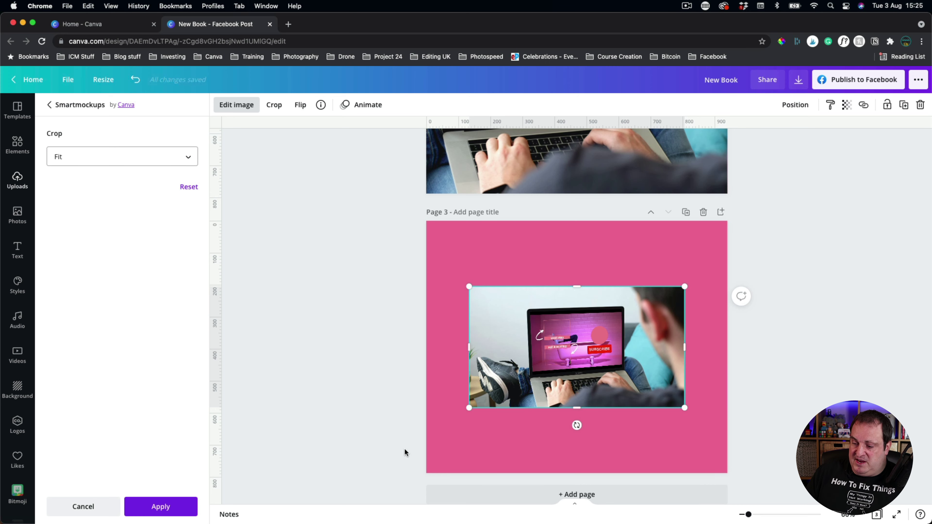
{"action": "left_click", "coordinate": [188, 155]}
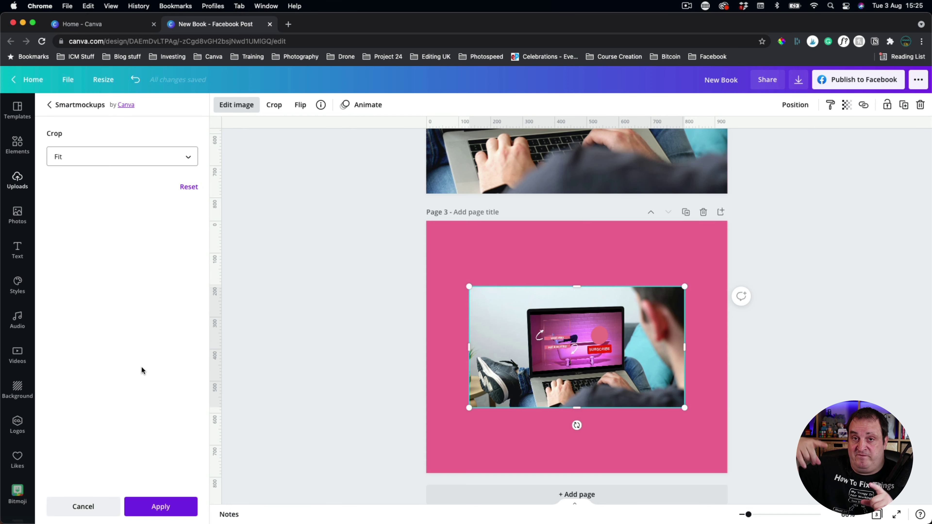
{"action": "left_click", "coordinate": [155, 508]}
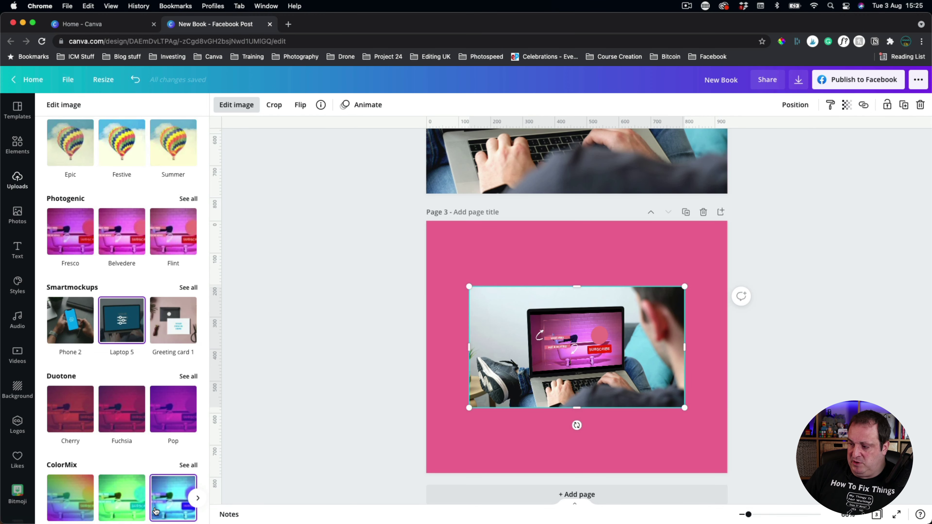
- Replace the background of page 3 with the bathtub end-screen laptop mockup
{"action": "right_click", "coordinate": [586, 335]}
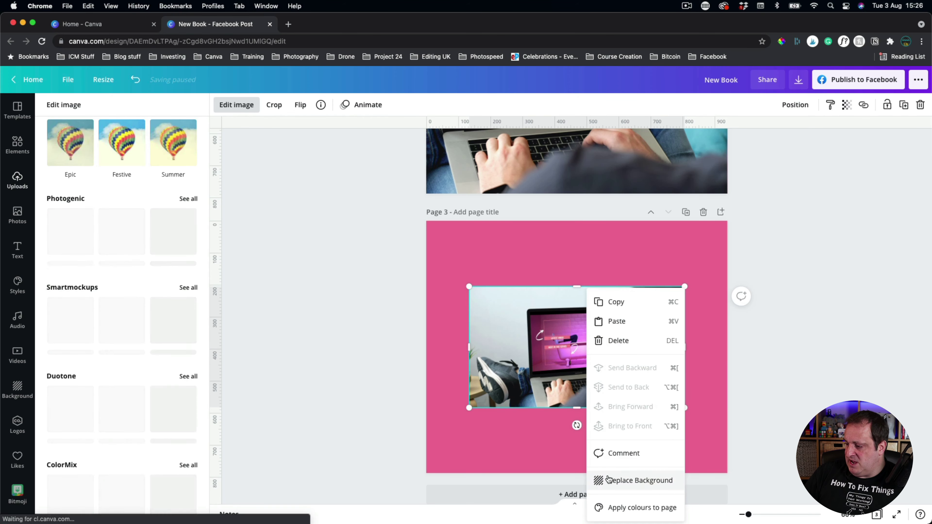